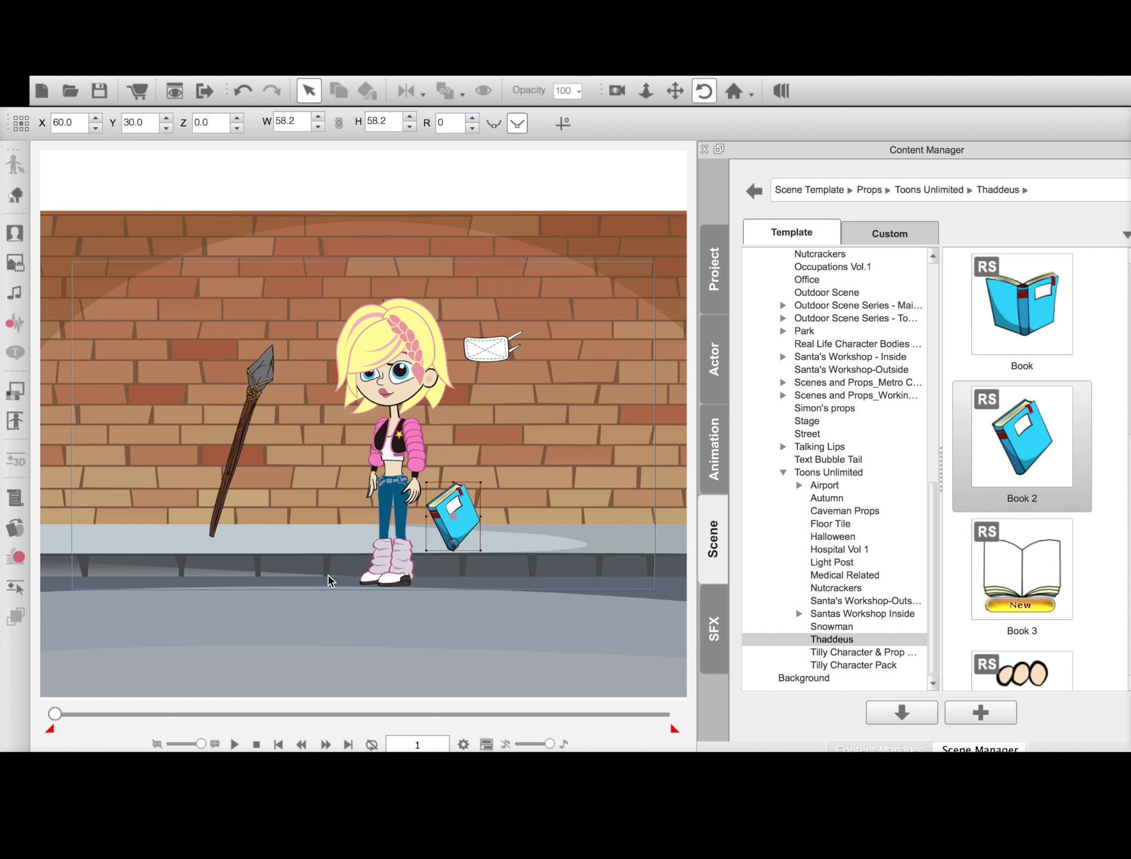
- Shift the blue book further right on the wall and select the face mask
left_click_drag(456, 518, 532, 490)
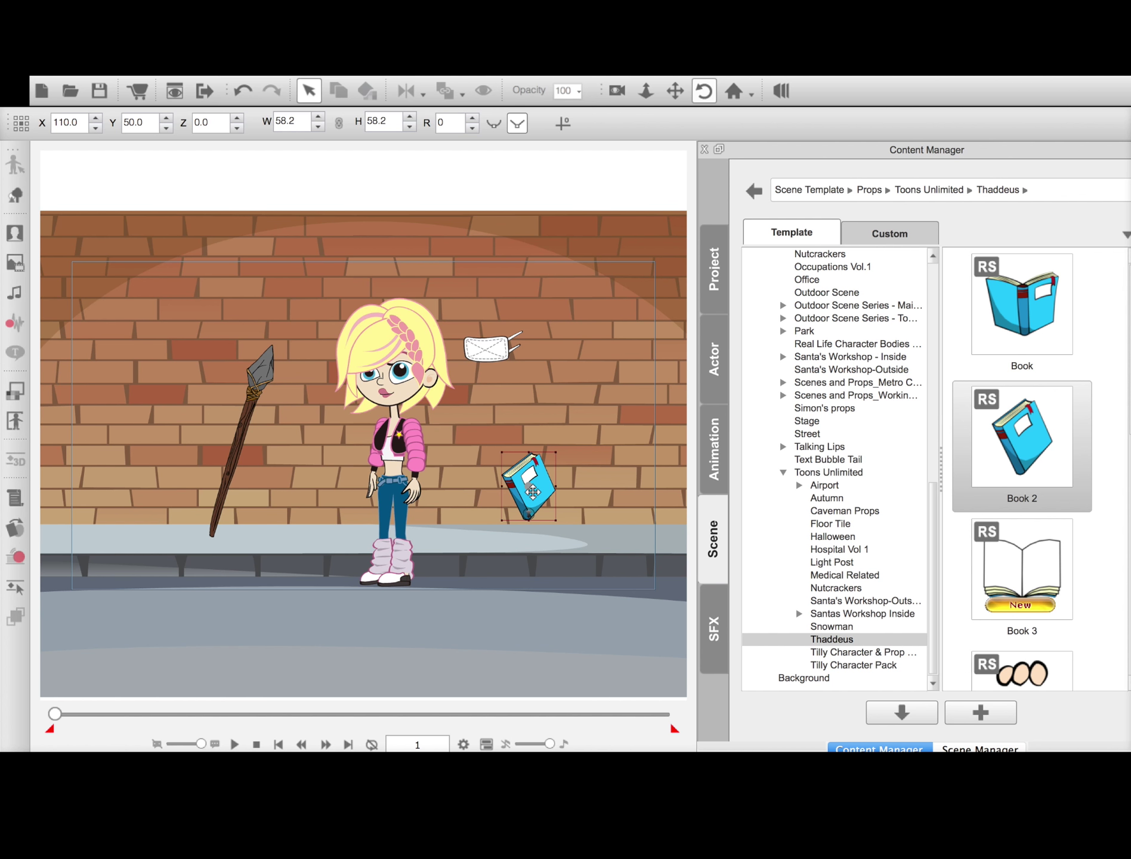
left_click(487, 346)
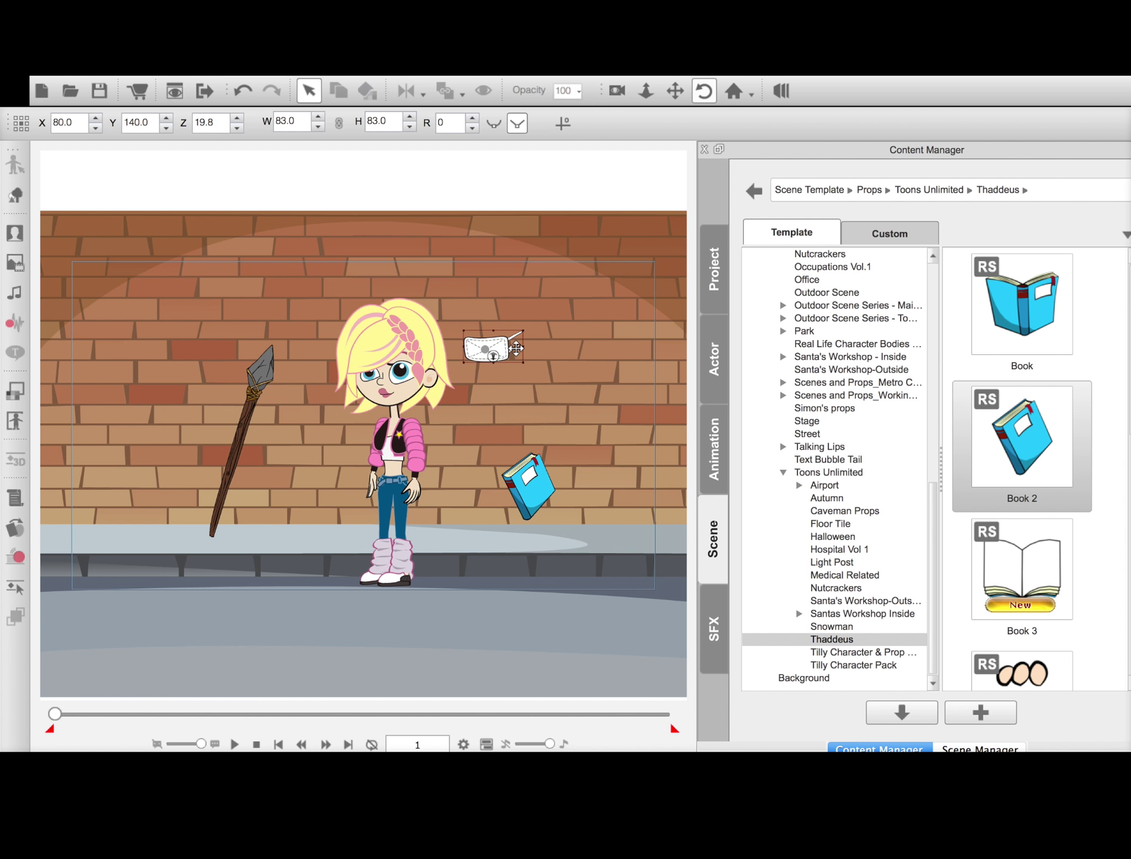
- Place the face mask over the girl's mouth at X 16, Y 109 and link it to her head
left_click_drag(504, 345, 404, 391)
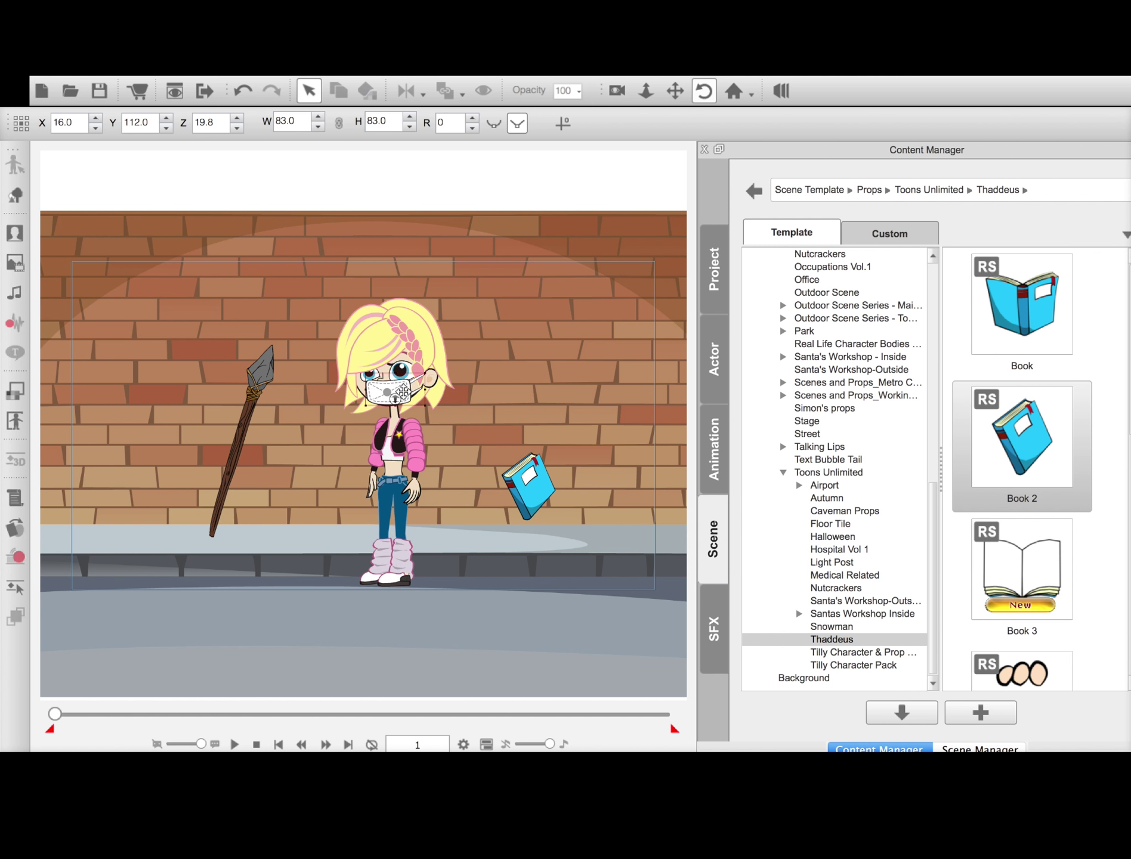
left_click_drag(403, 391, 403, 390)
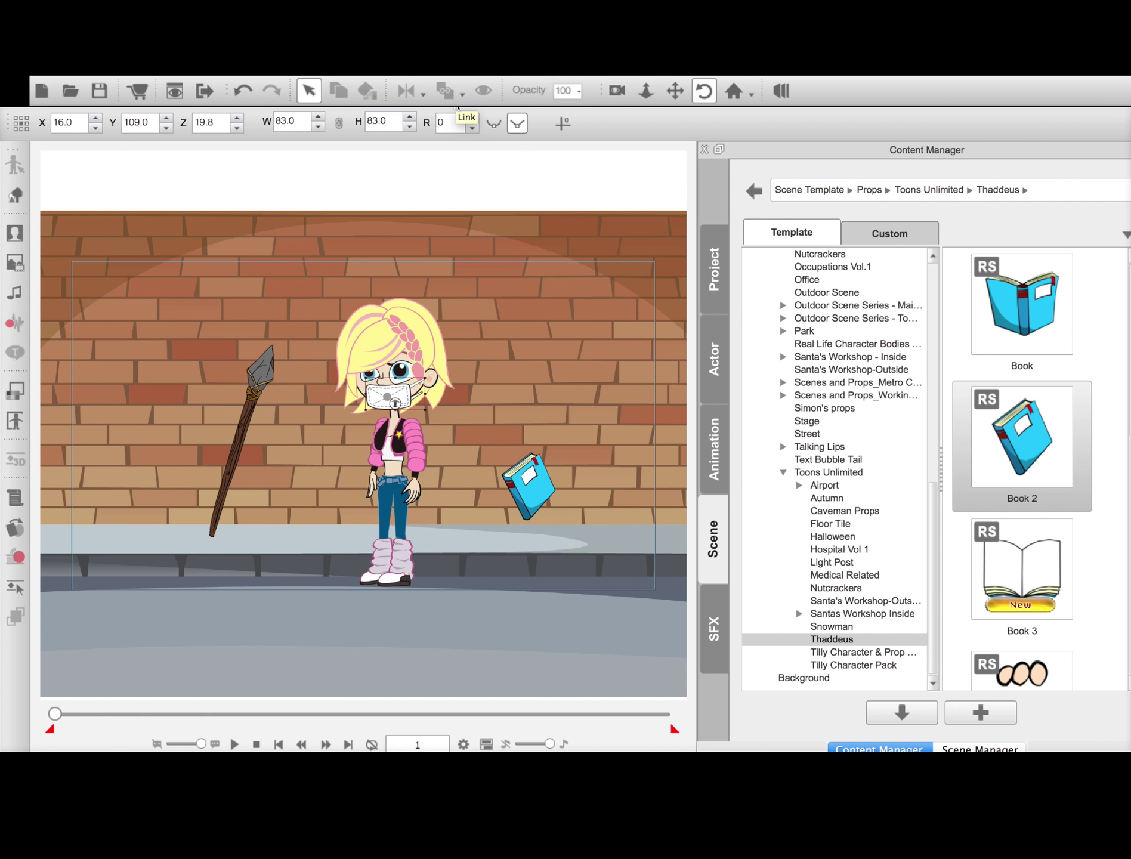
left_click(461, 94)
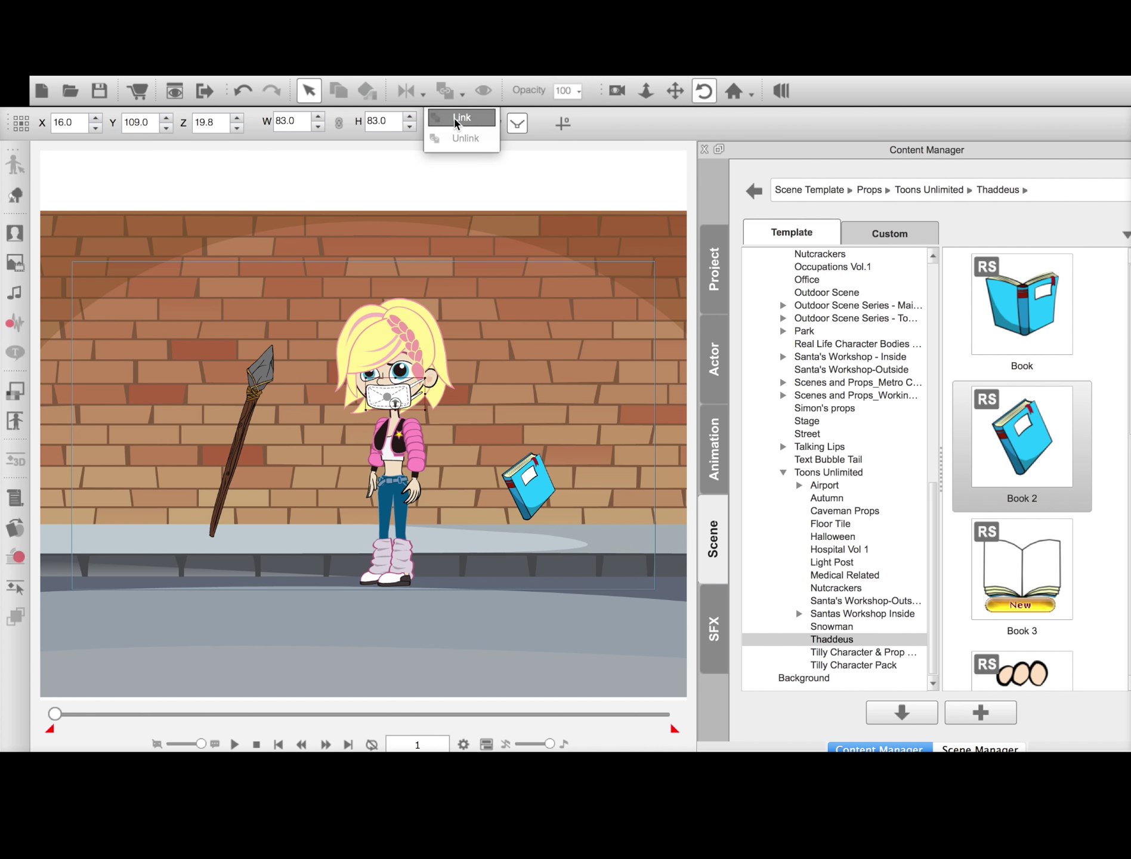
left_click(455, 119)
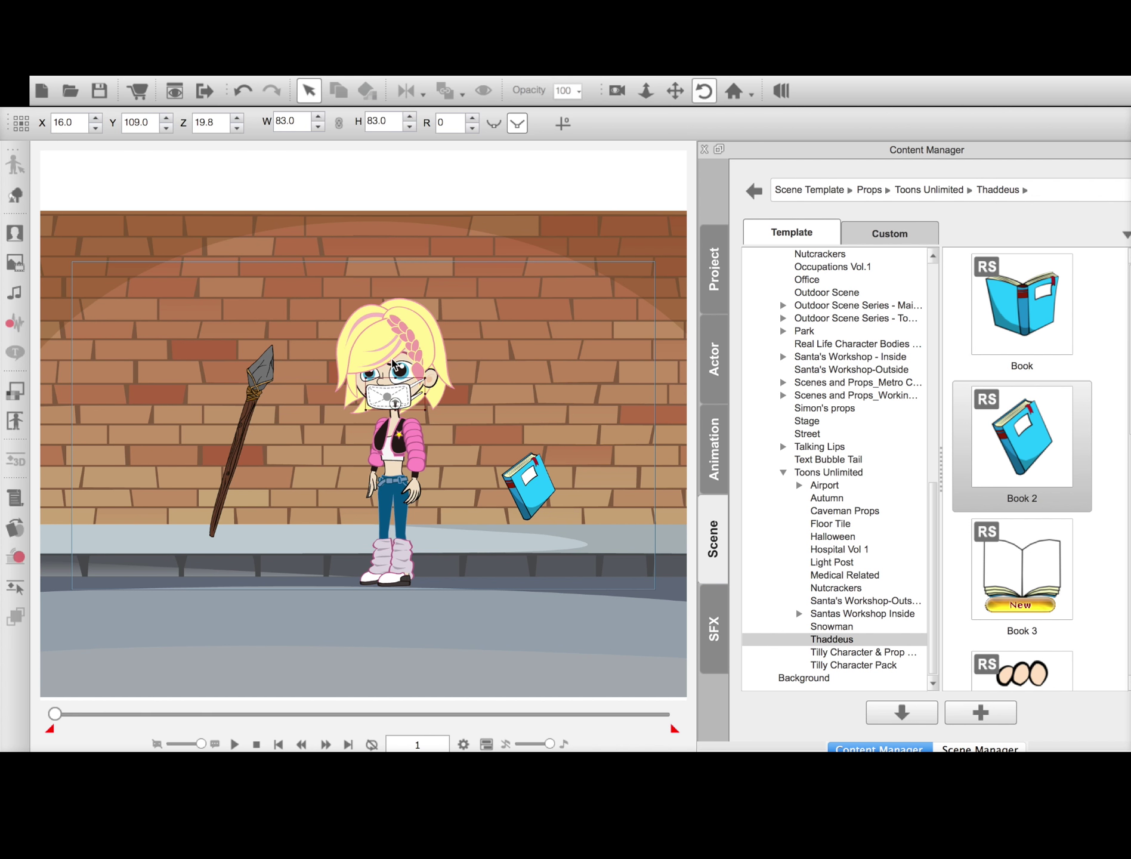
- Move the girl slightly left to test that the mask follows her head
left_click(391, 491)
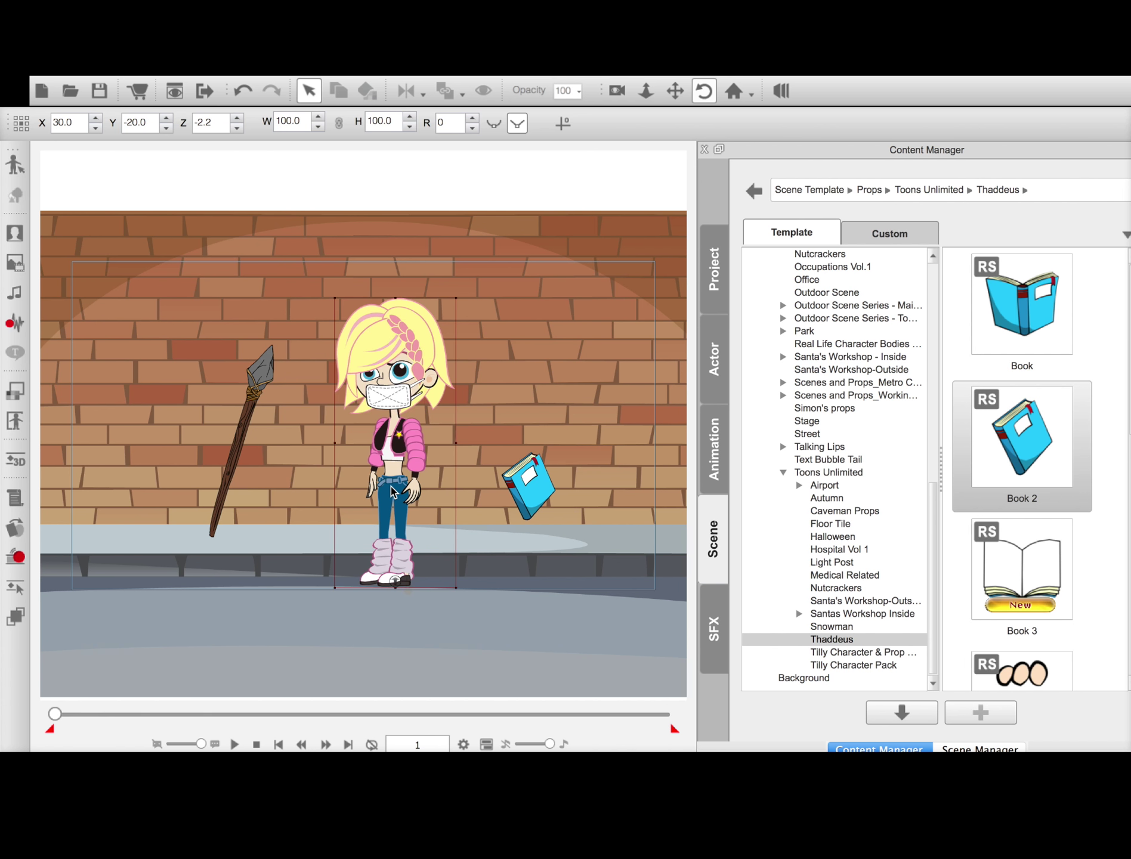
mouse_move(383, 474)
left_mouse_down()
mouse_move(306, 475)
mouse_move(440, 475)
mouse_move(304, 471)
mouse_move(417, 474)
mouse_move(389, 475)
left_mouse_up()
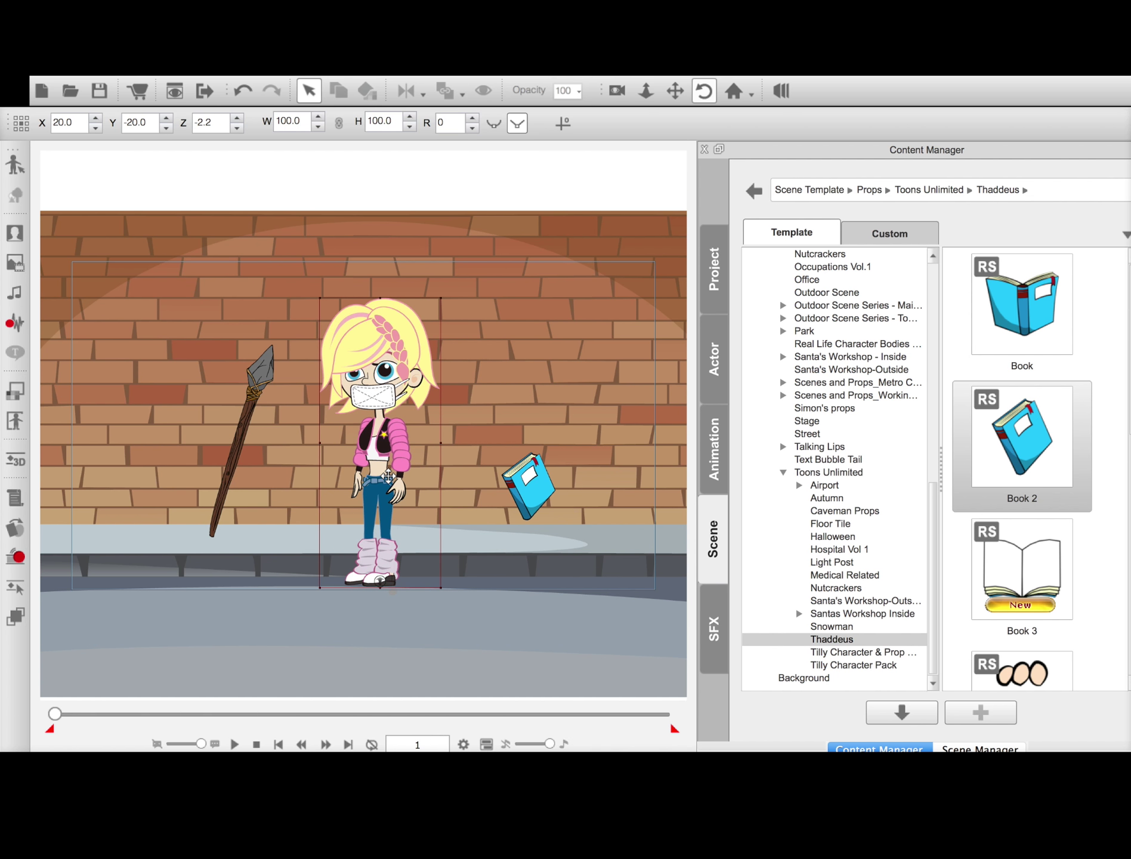
mouse_move(388, 476)
left_mouse_down()
mouse_move(278, 474)
mouse_move(471, 472)
mouse_move(384, 477)
mouse_move(396, 472)
left_mouse_up()
- Unlink the mask from her head and move the girl to show it stays behind
left_click(383, 388)
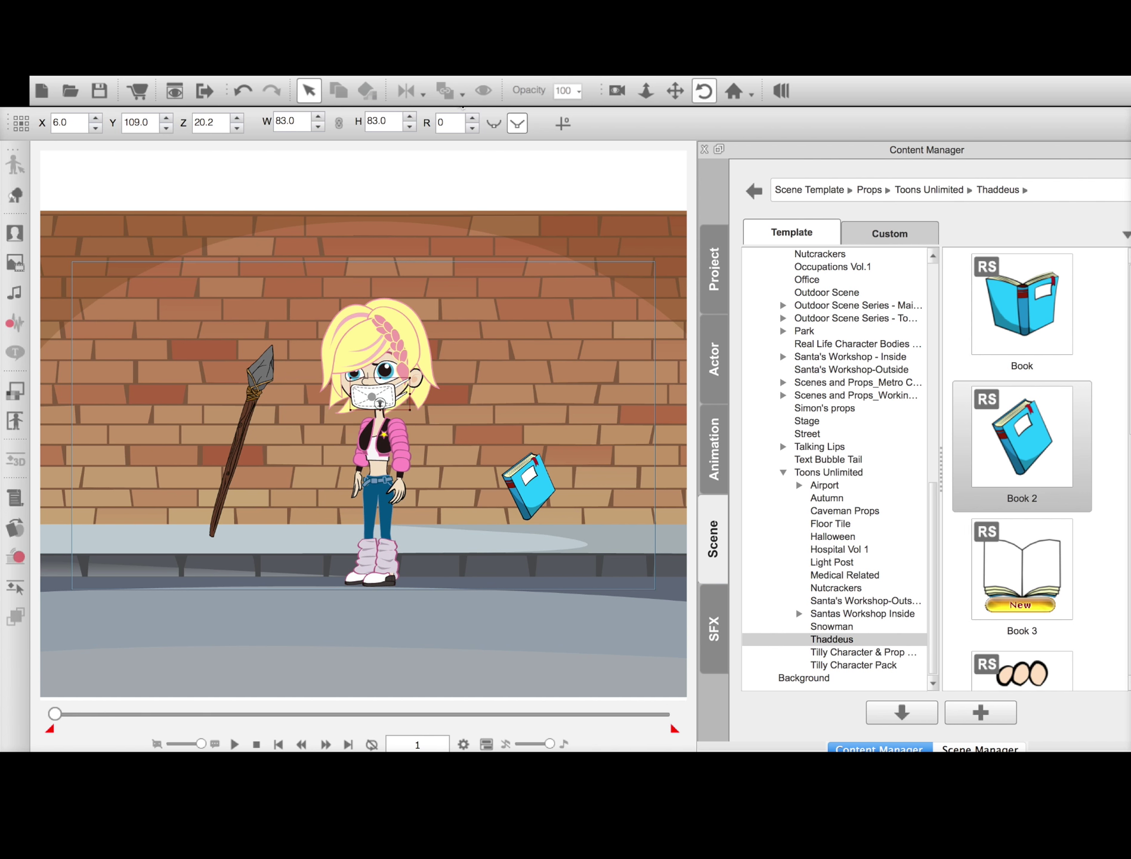
left_click(462, 93)
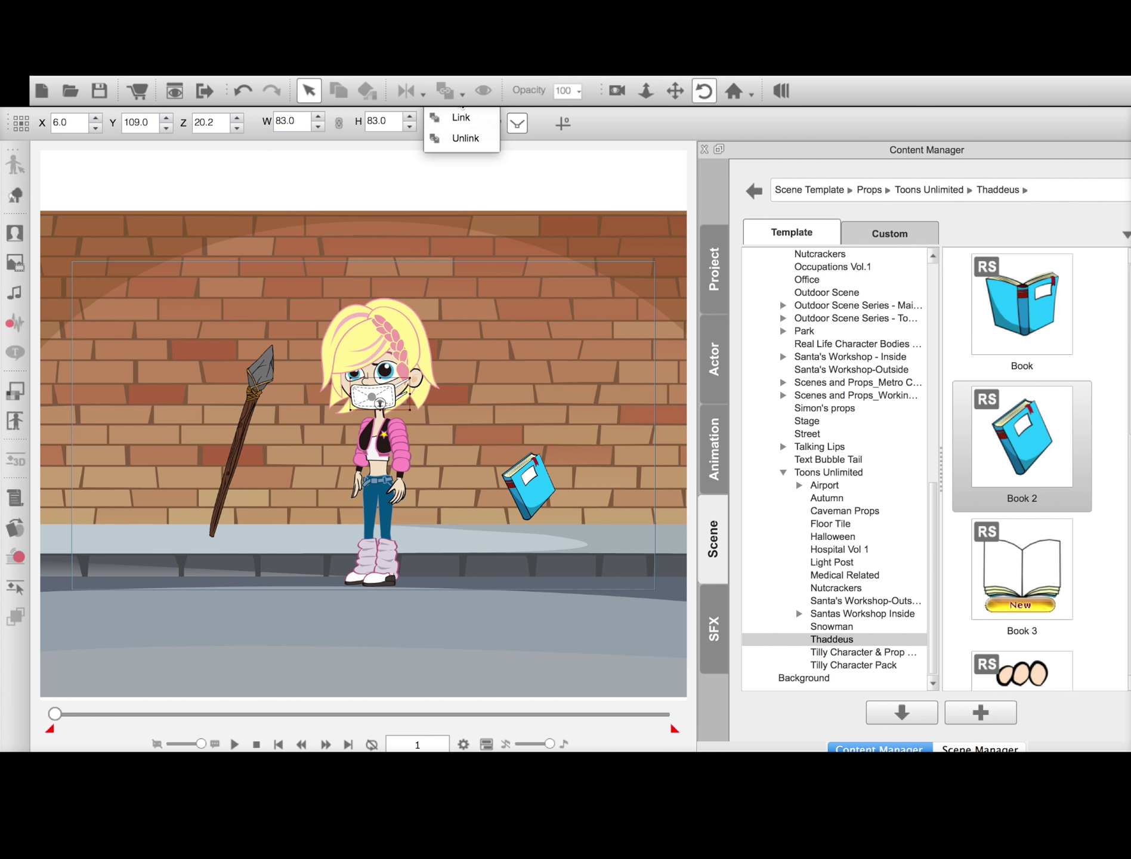
left_click(464, 138)
left_click(384, 492)
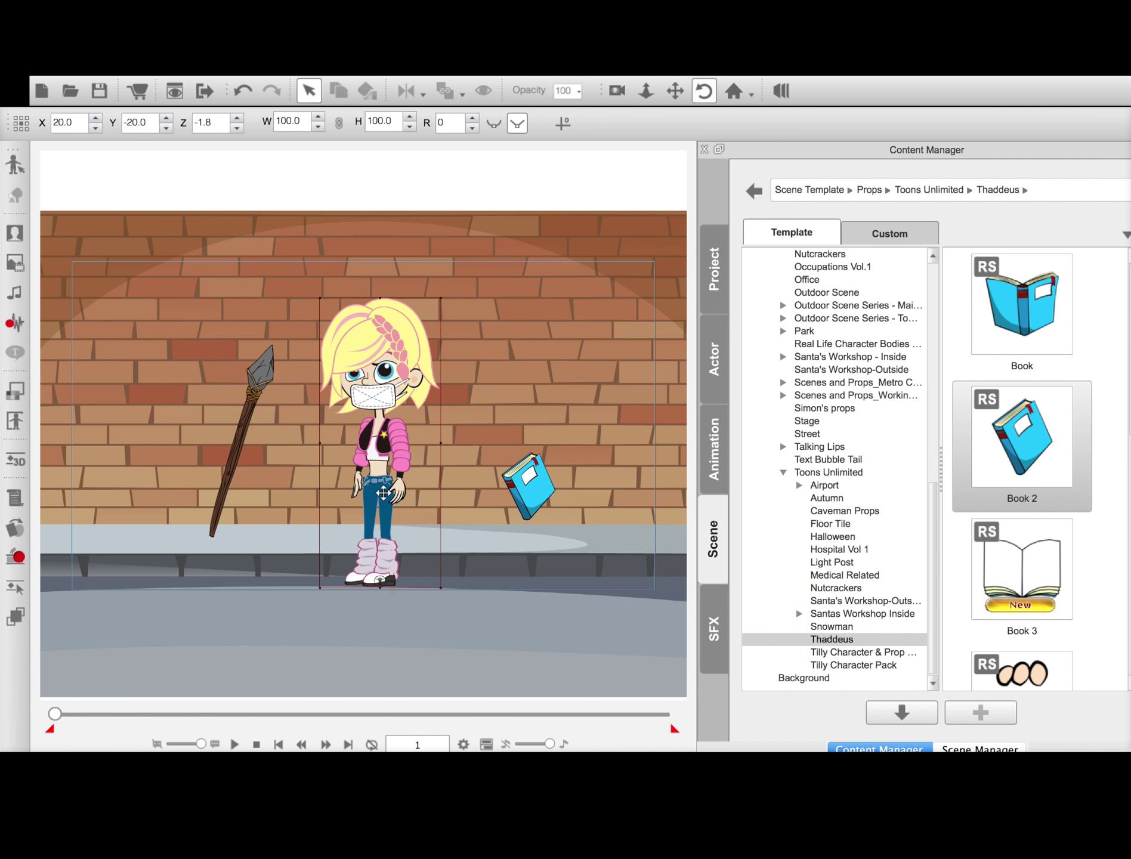
mouse_move(384, 492)
left_mouse_down()
mouse_move(338, 477)
mouse_move(298, 480)
mouse_move(370, 484)
mouse_move(295, 484)
mouse_move(380, 486)
left_mouse_up()
- Move the mask back onto the wall, then try the book on her hands before resting it on the wall
left_click(384, 400)
left_click_drag(390, 398, 568, 370)
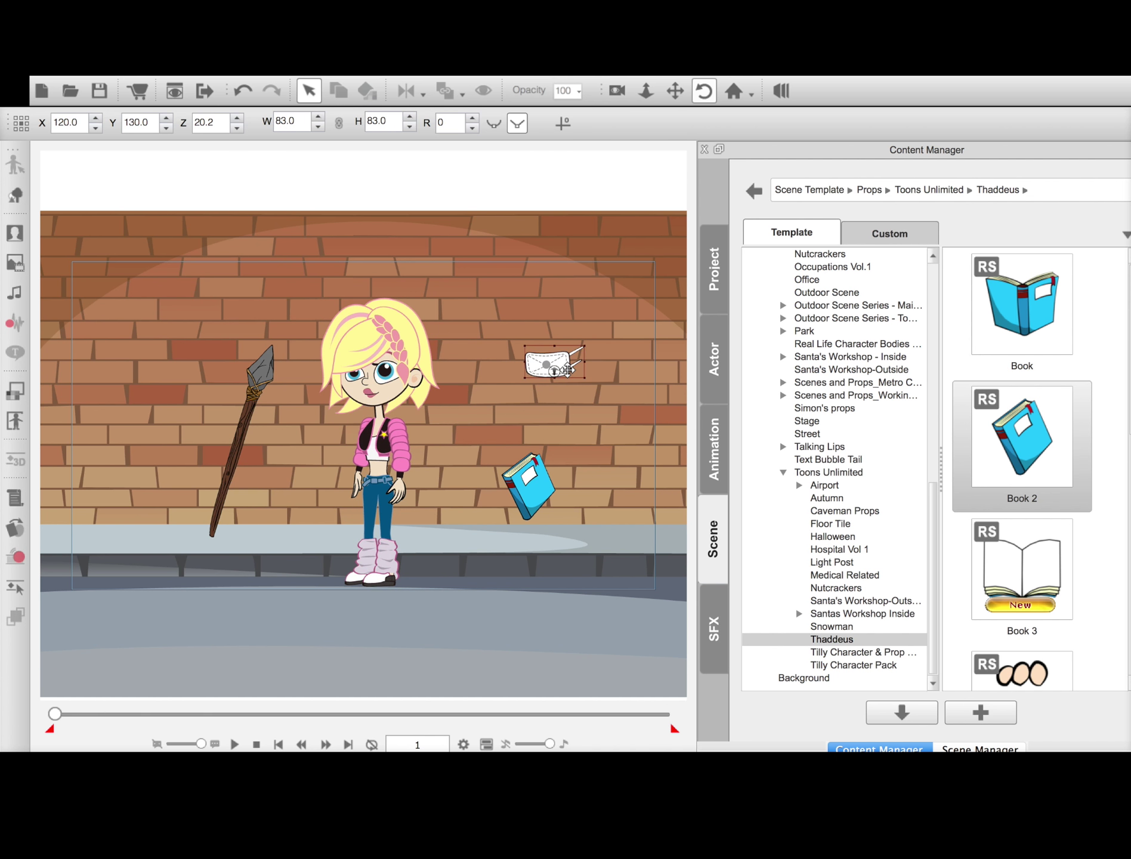
left_click(526, 493)
left_click_drag(526, 492, 332, 510)
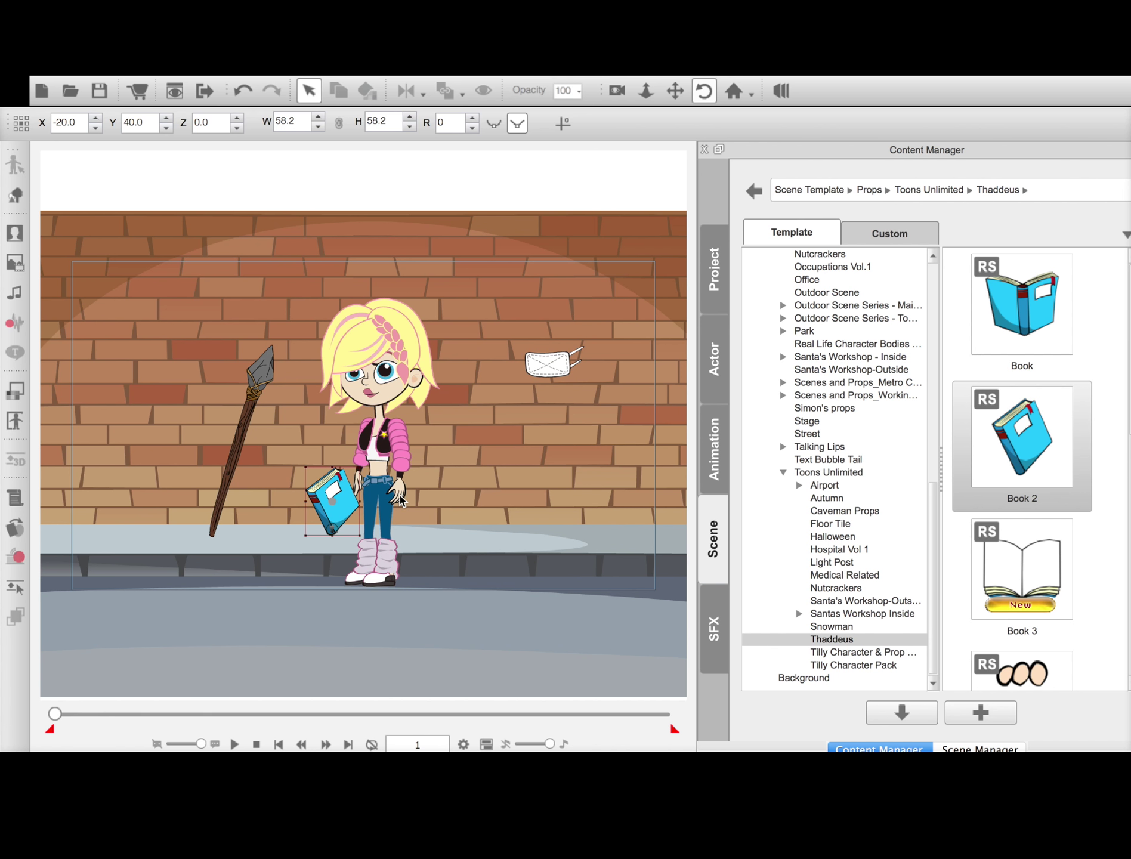
left_click_drag(332, 508, 538, 491)
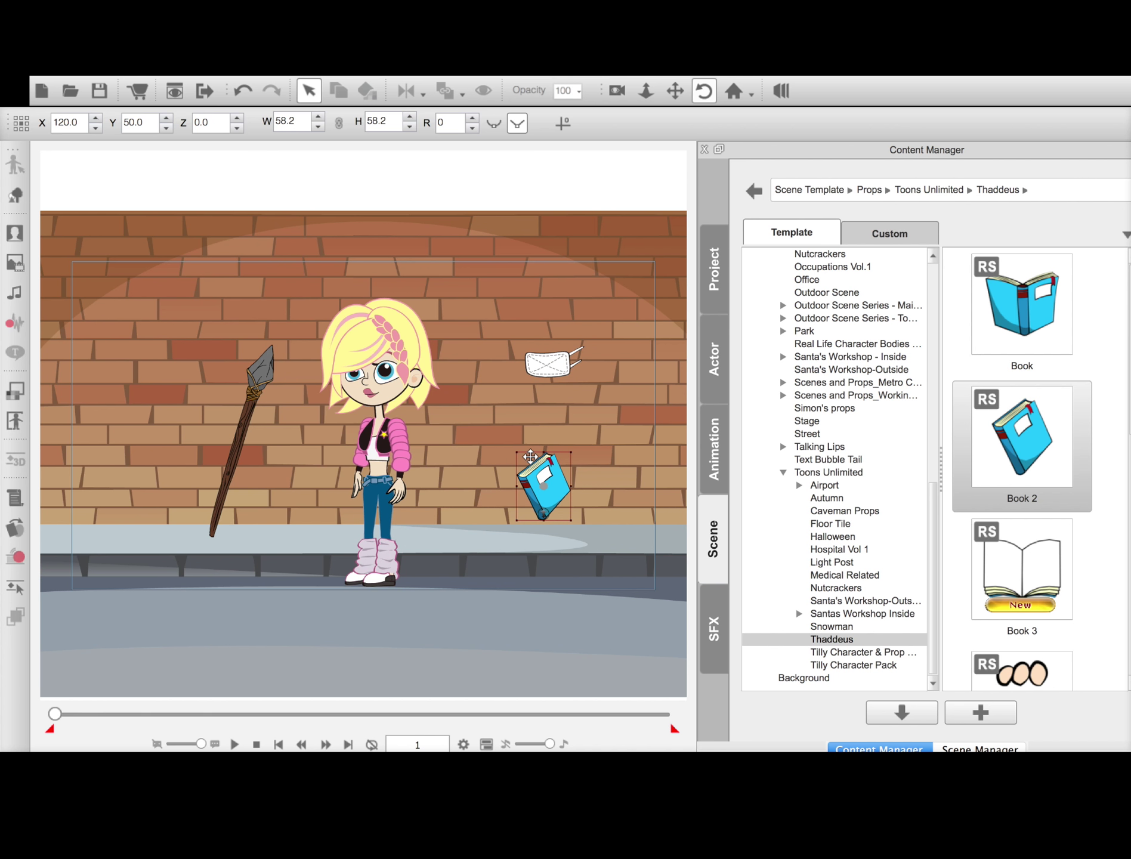
- Open the girl in Character Composer and browse the Toons Unlimited actor folder
left_click(380, 374)
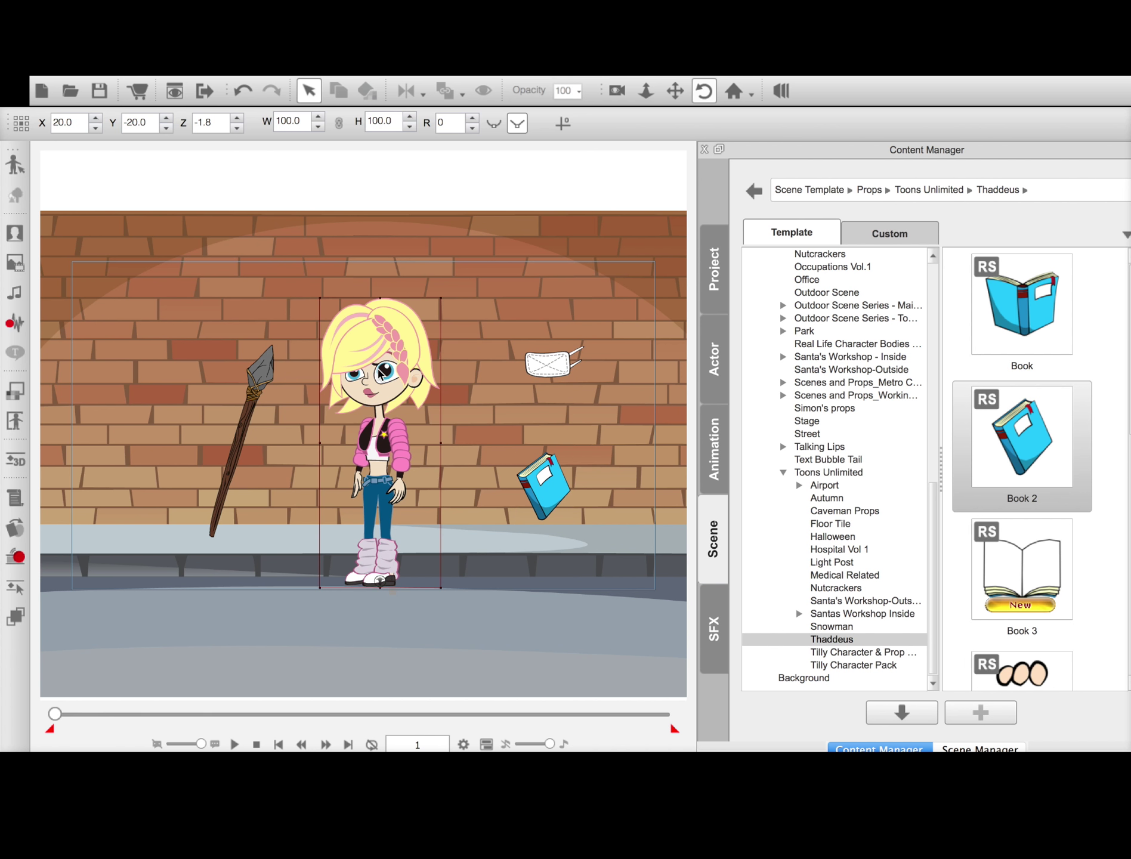
left_click(16, 166)
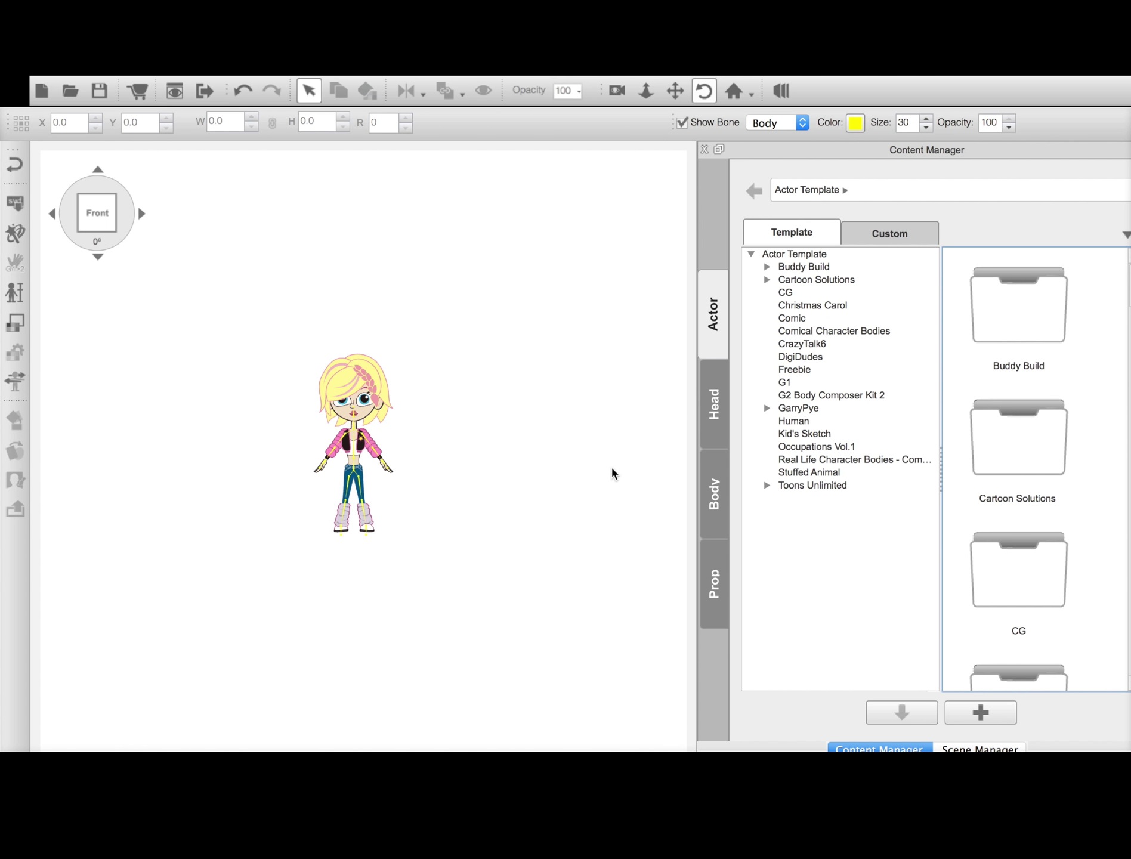
left_click(770, 496)
right_click(769, 488)
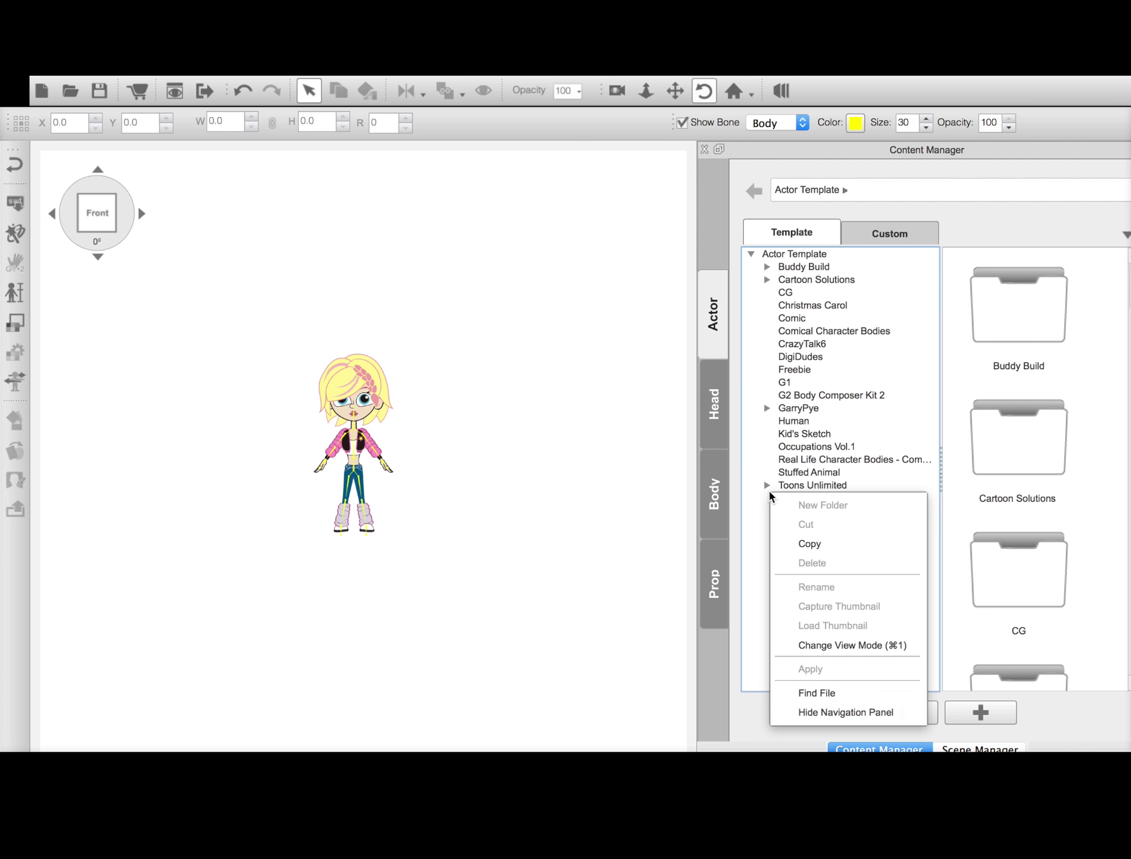
left_click(759, 485)
left_click(766, 485)
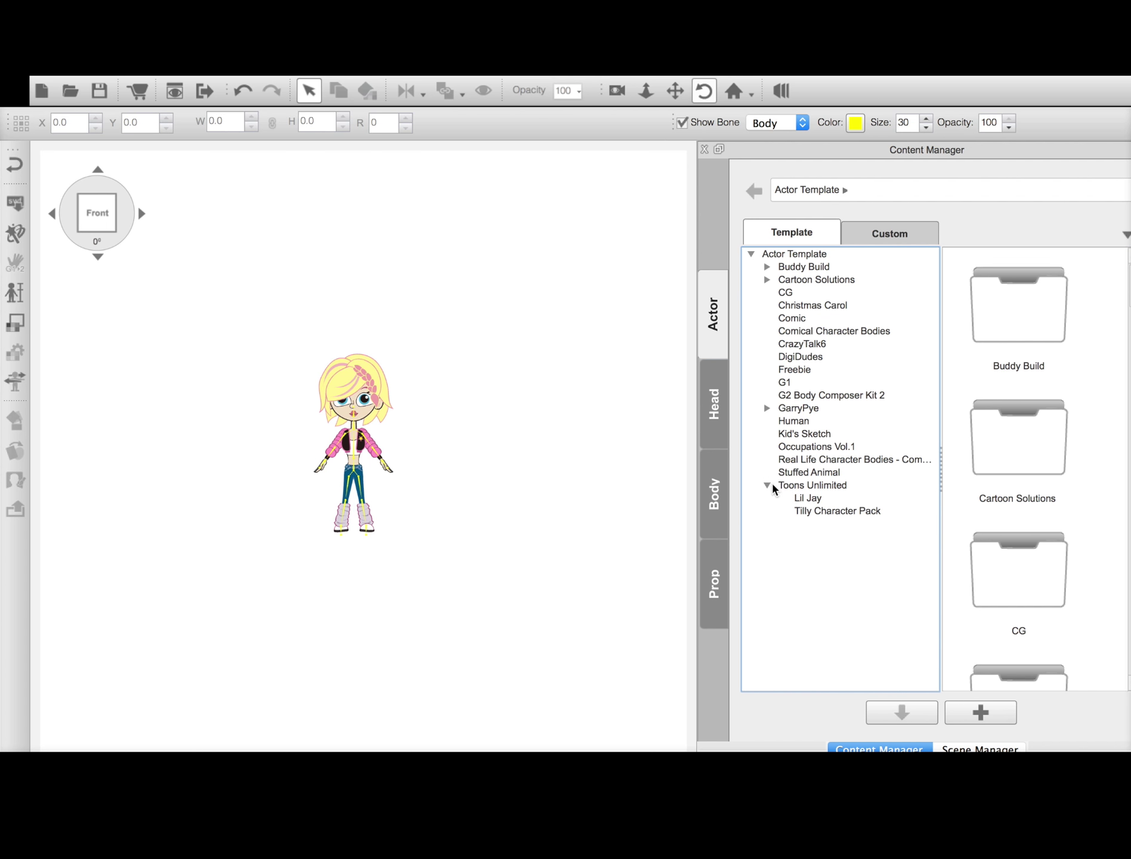
left_click(824, 485)
left_click(965, 413)
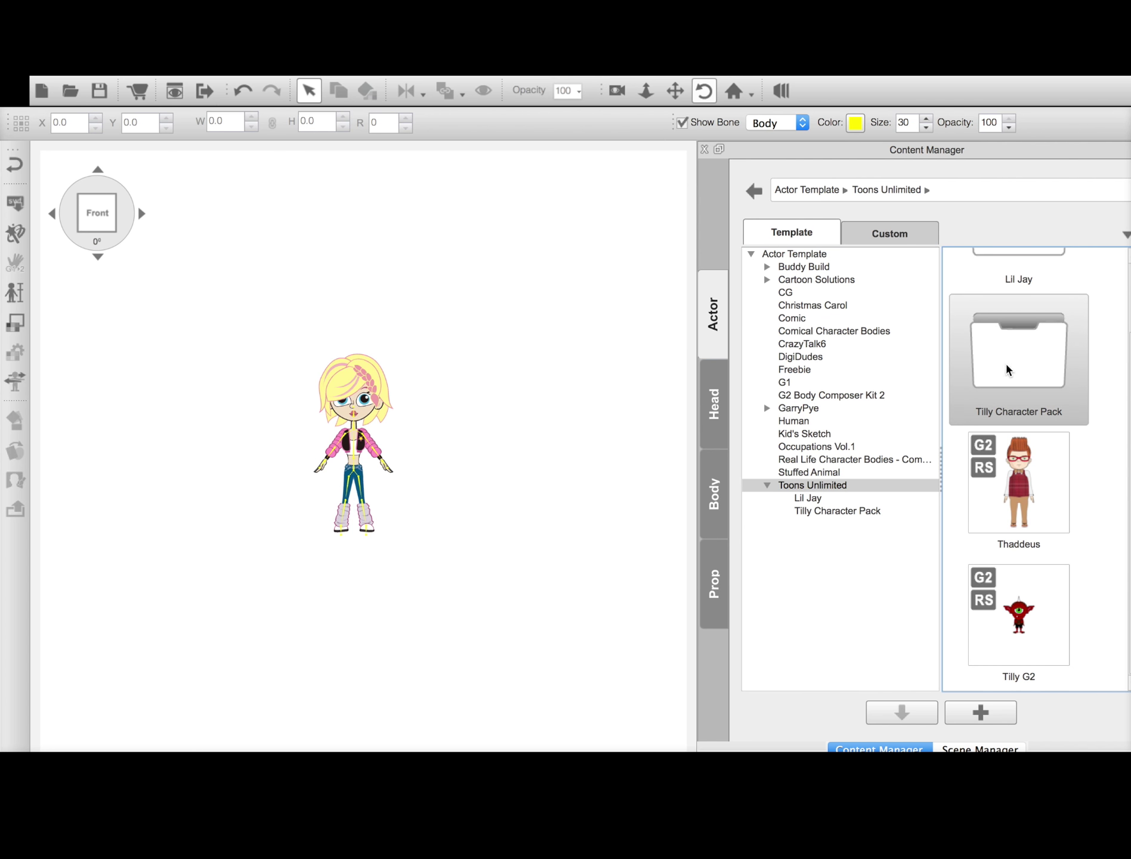
scroll(1008, 367, "up", 2)
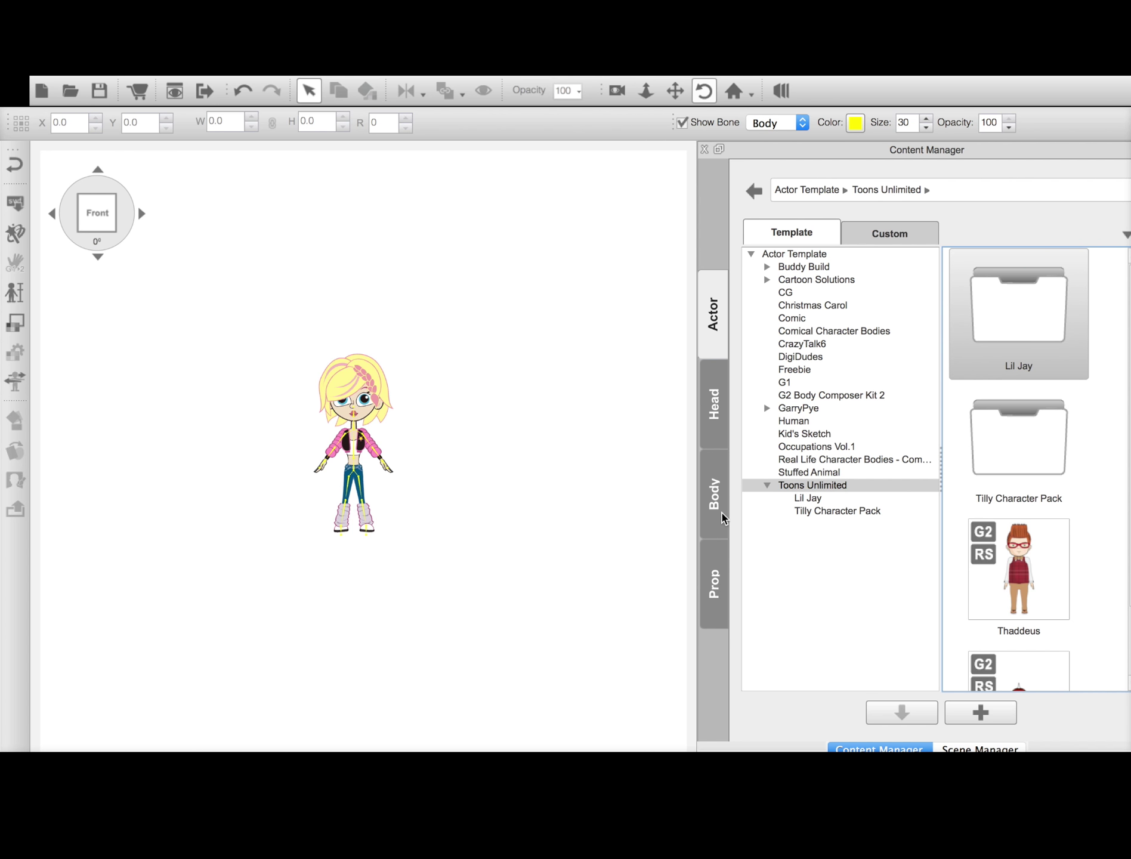
- Switch to prop templates and open Toons Unlimited > Thaddeus
left_click(715, 580)
scroll(829, 530, "down", 6)
left_click(766, 679)
scroll(797, 680, "down", 5)
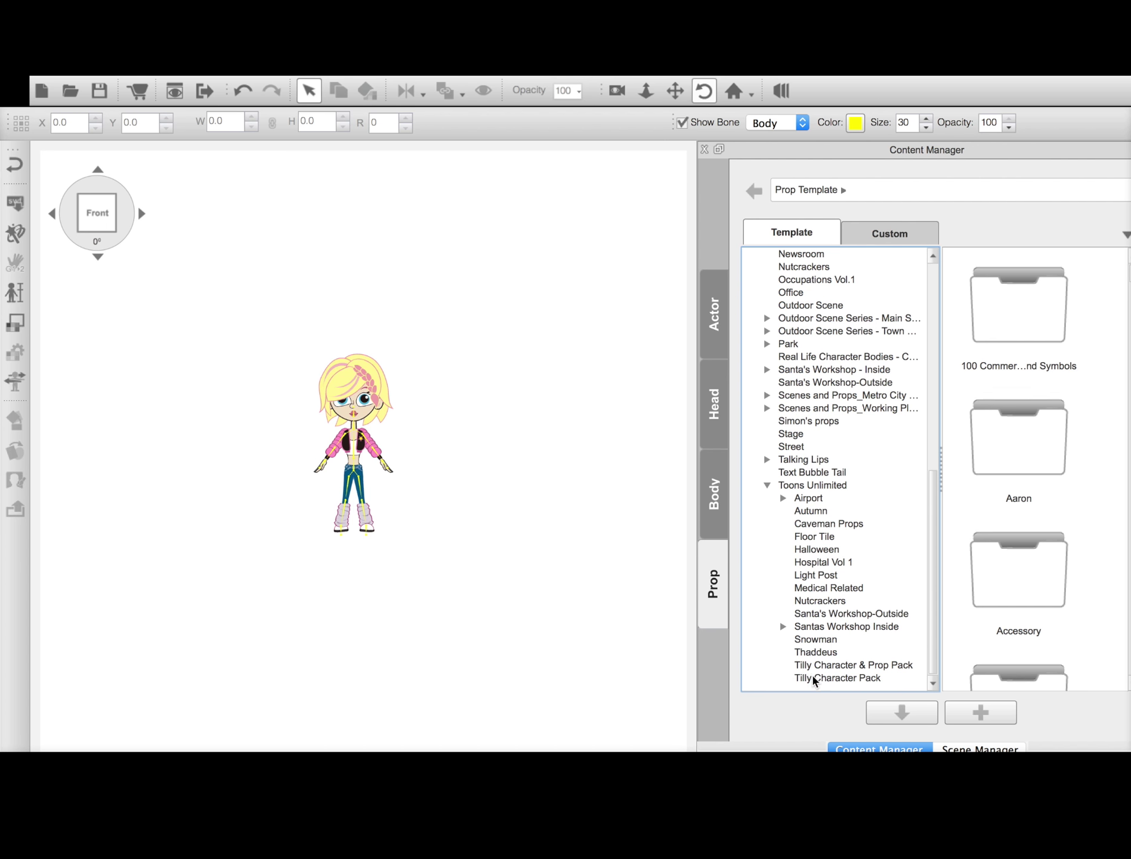
left_click(823, 652)
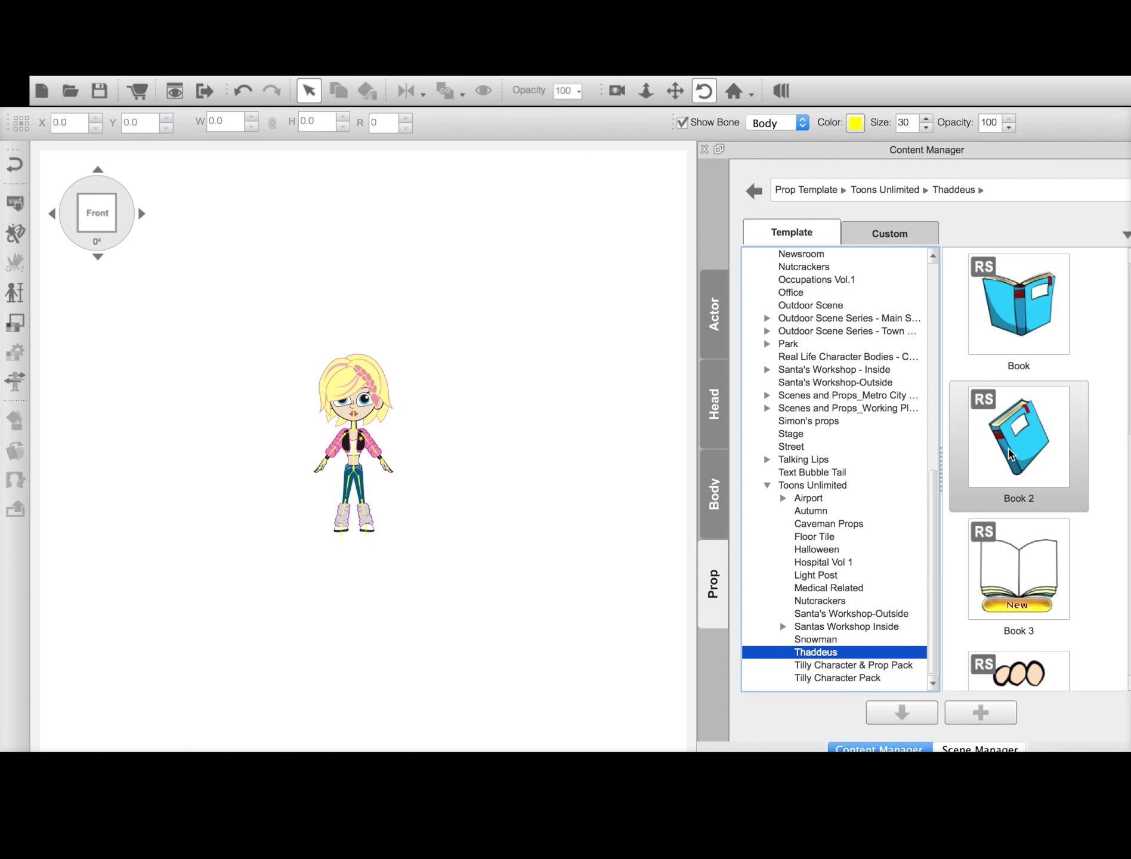
- Attach the Book 2 prop to the girl's right hand and return to the stage
left_click_drag(1016, 456, 589, 494)
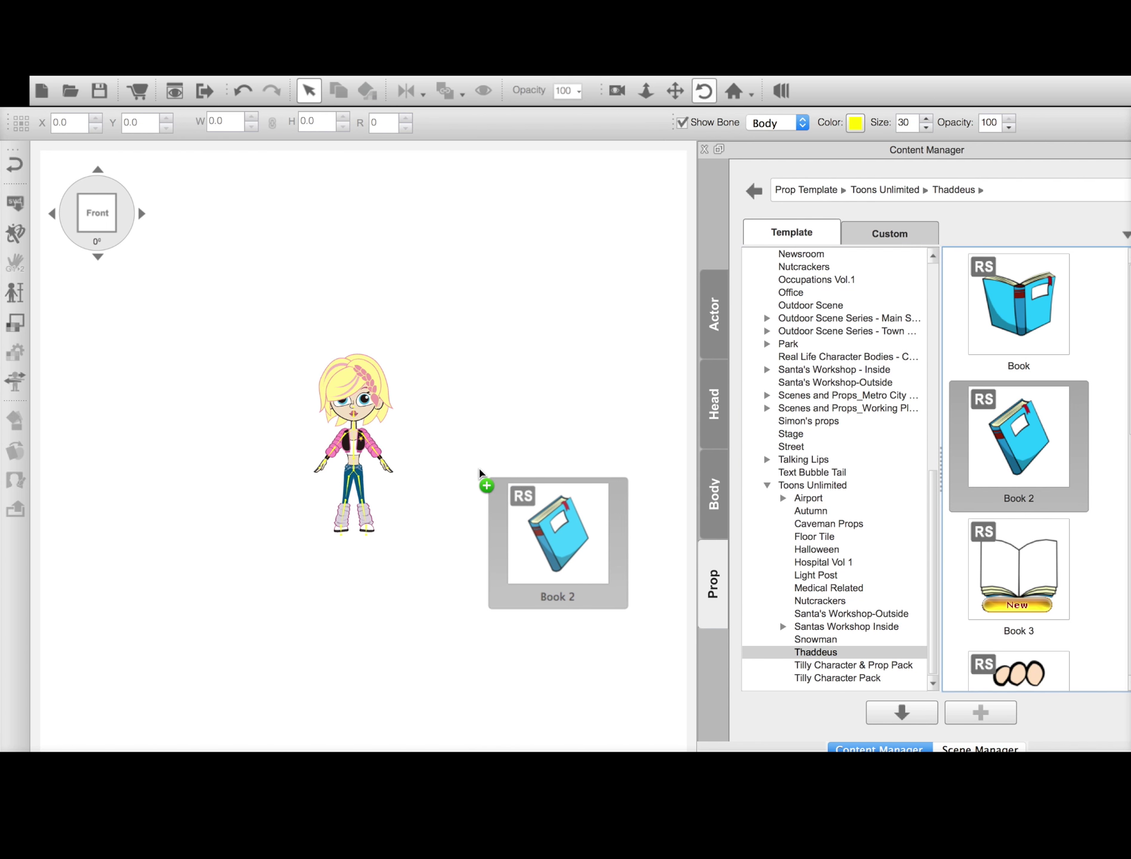
left_click_drag(479, 473, 388, 472)
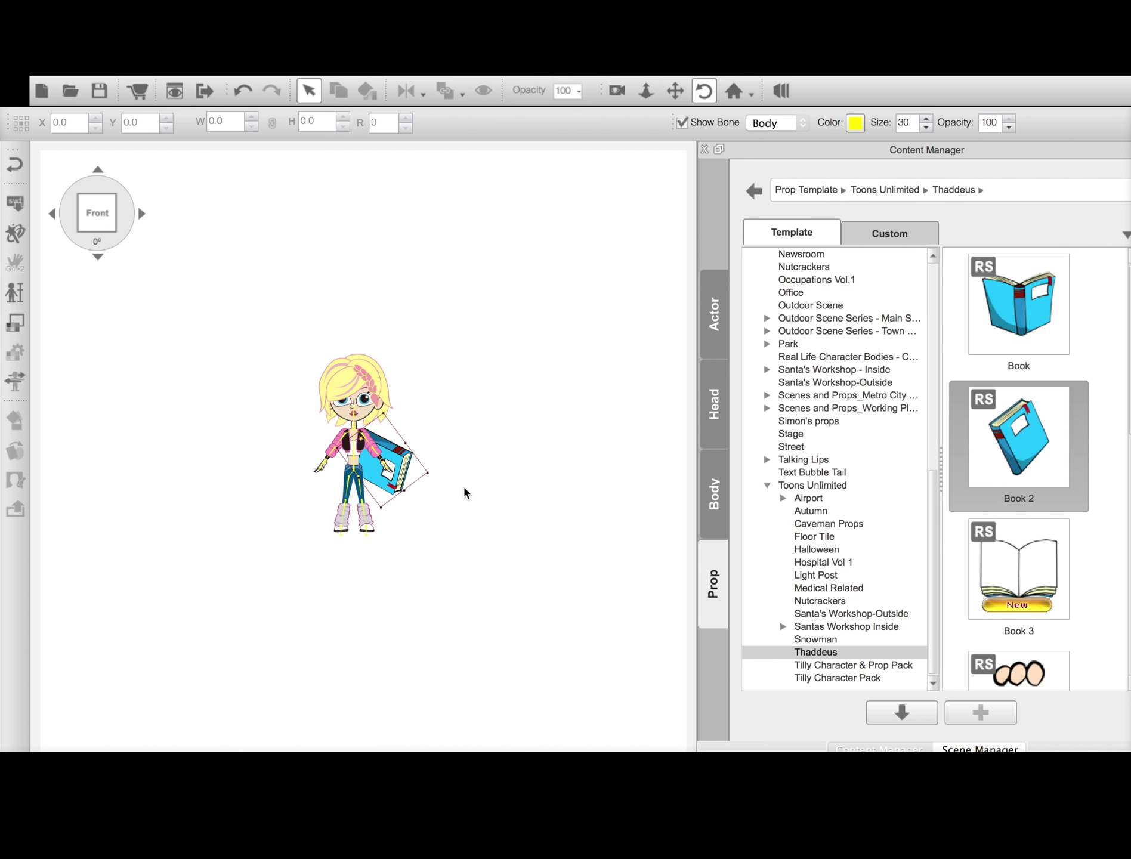
left_click(388, 471)
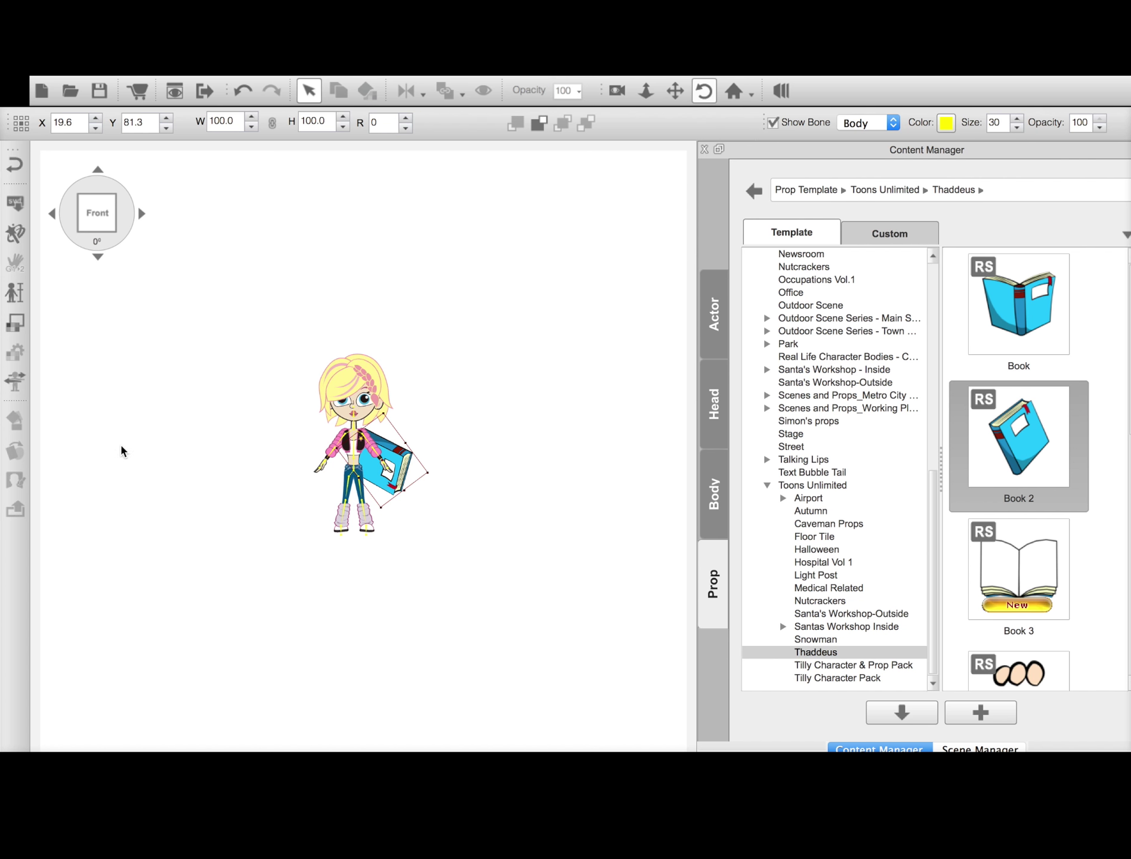
left_click(14, 167)
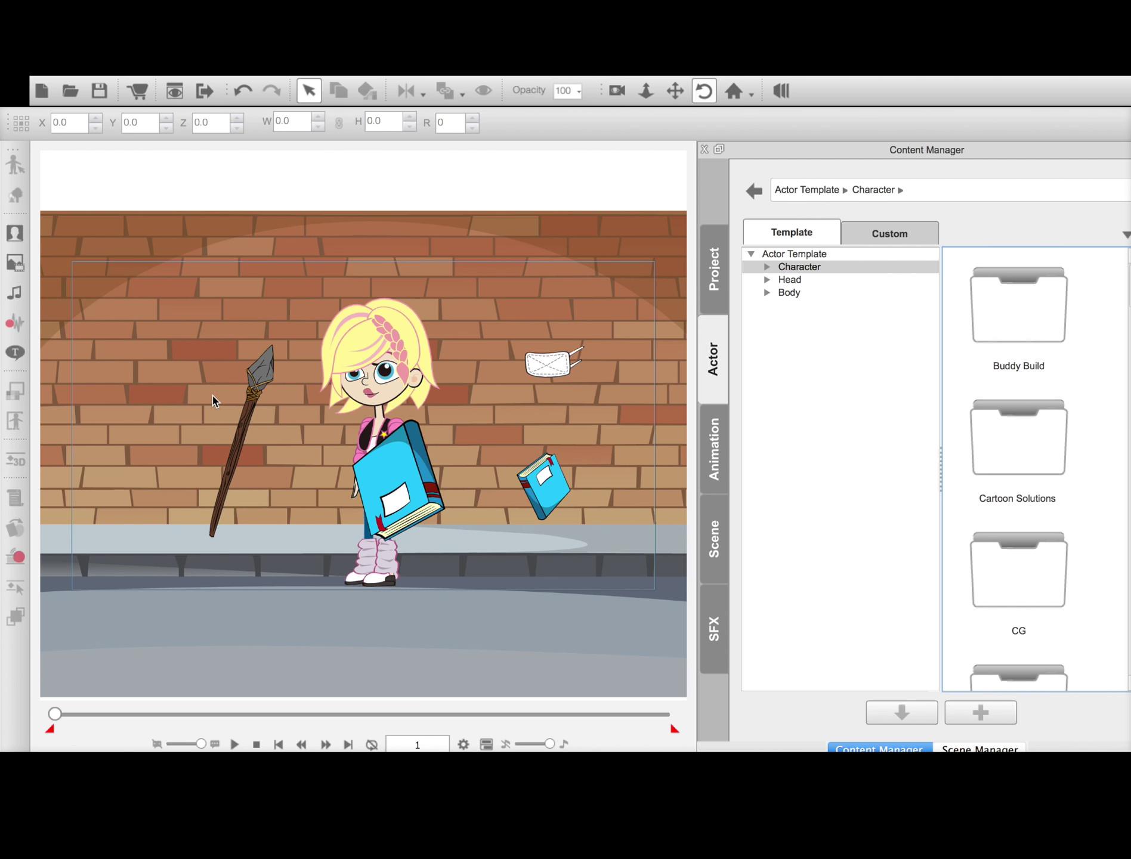
- In the Layer Editor, send the book2 accessory behind the girl's body
left_click(407, 496)
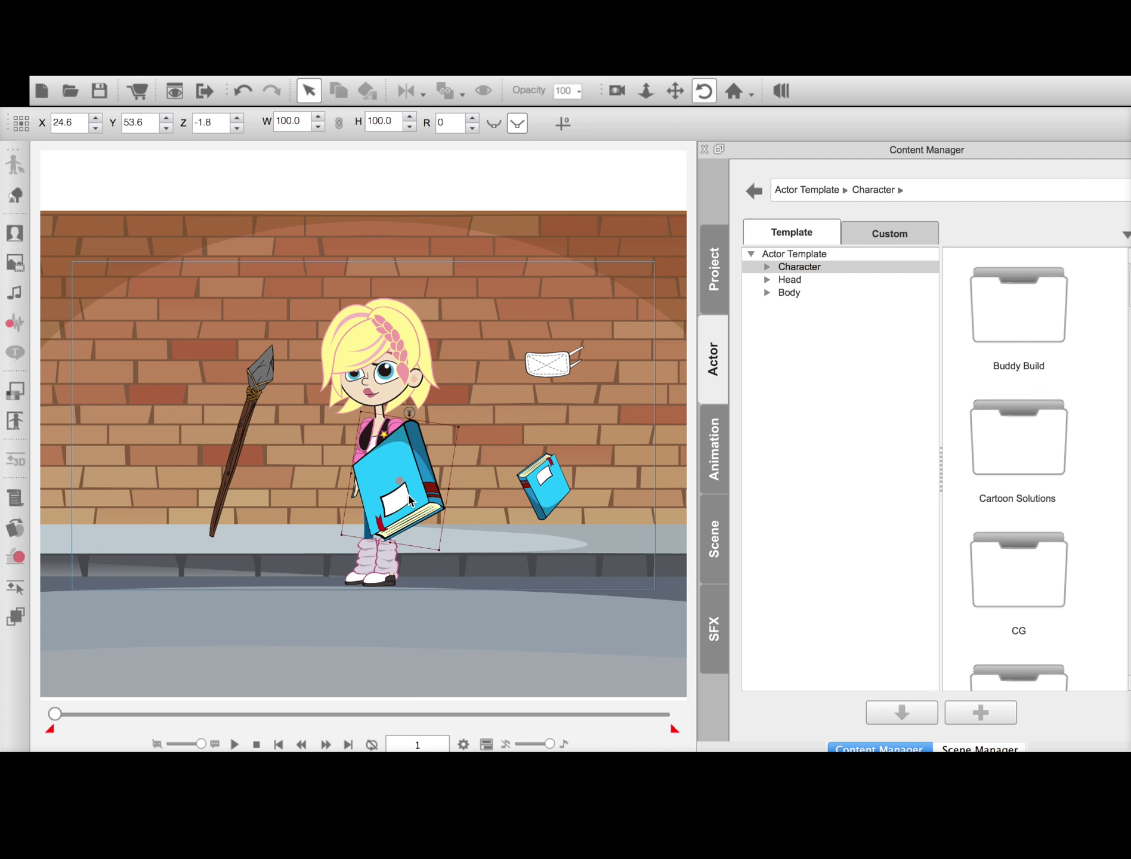
left_click(16, 619)
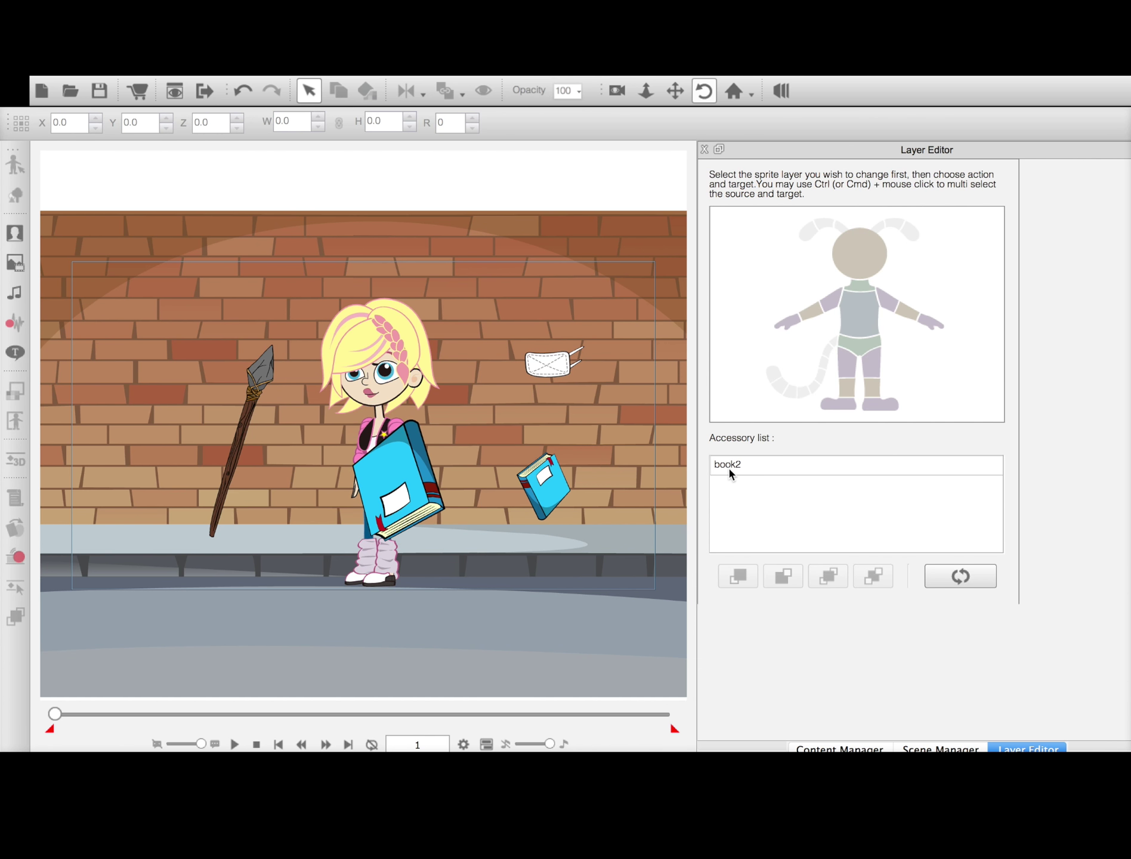
left_click(728, 467)
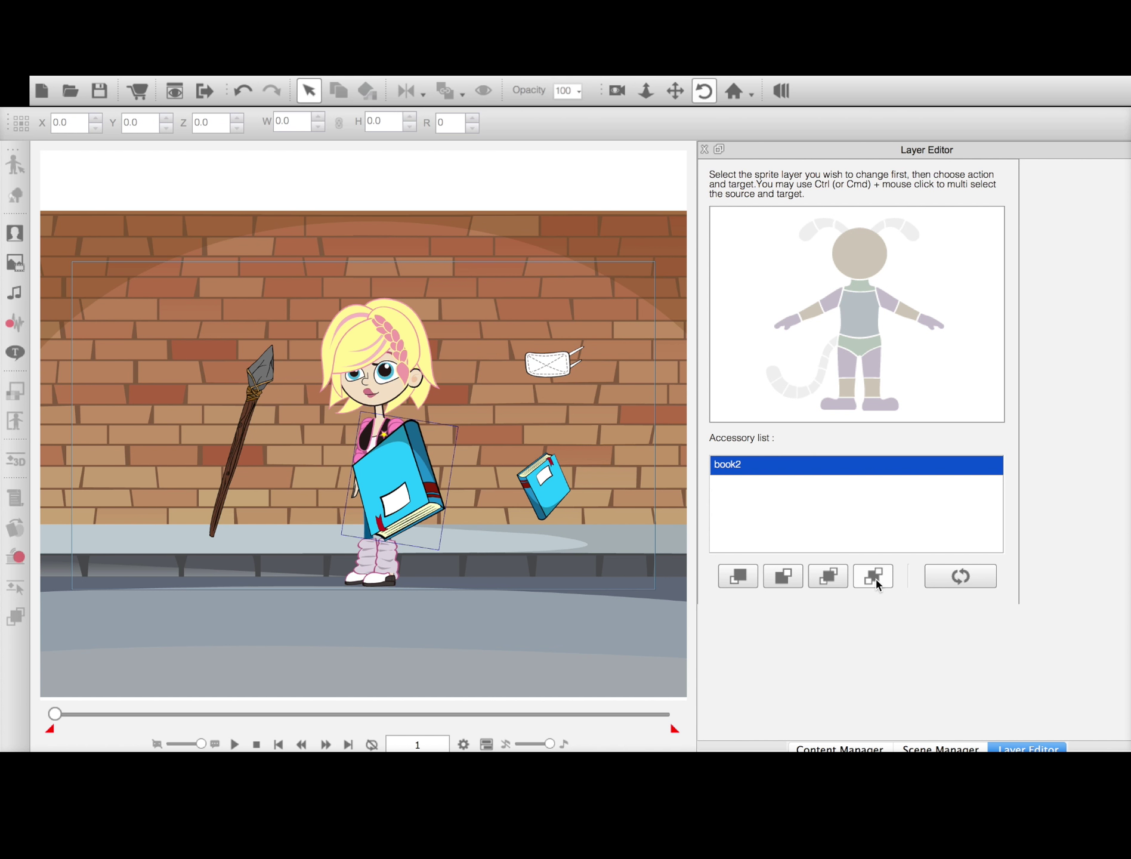
left_click(783, 577)
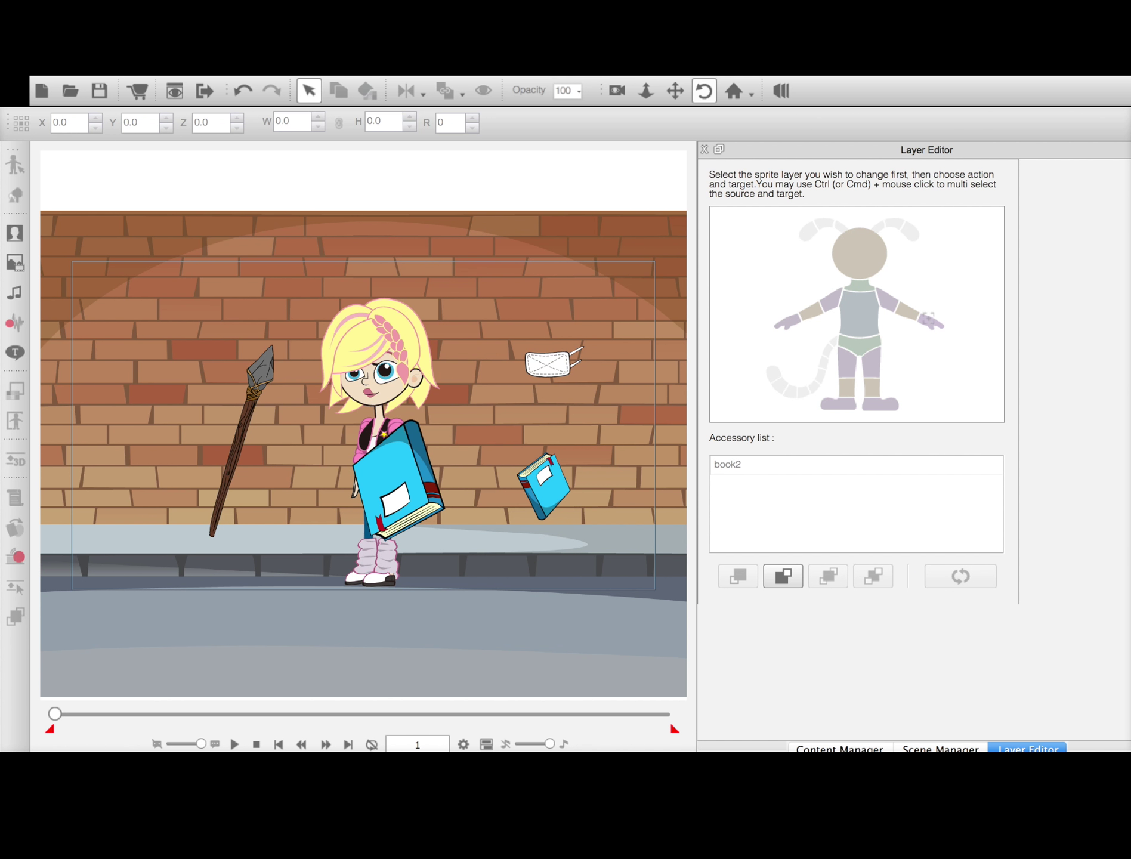
- Bring the left arm and left hand to the front so they overlap book2
left_click(928, 323)
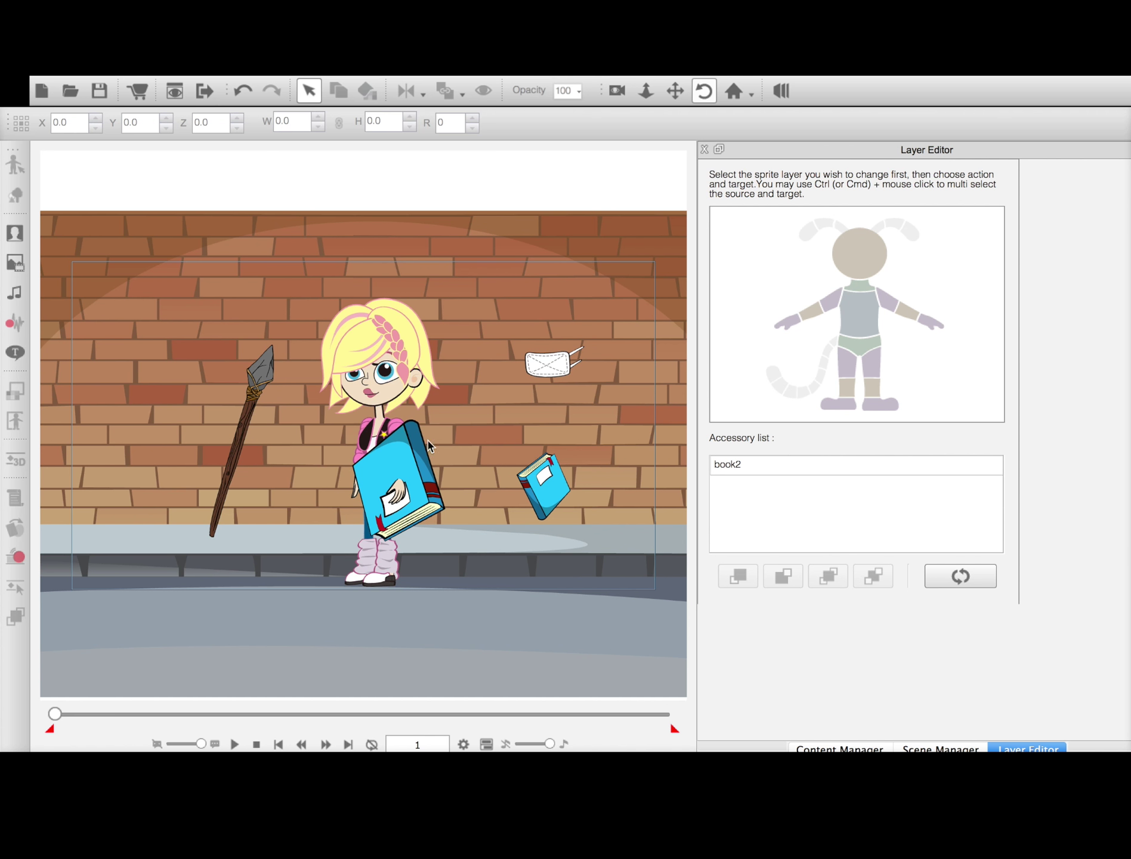
left_click(891, 305)
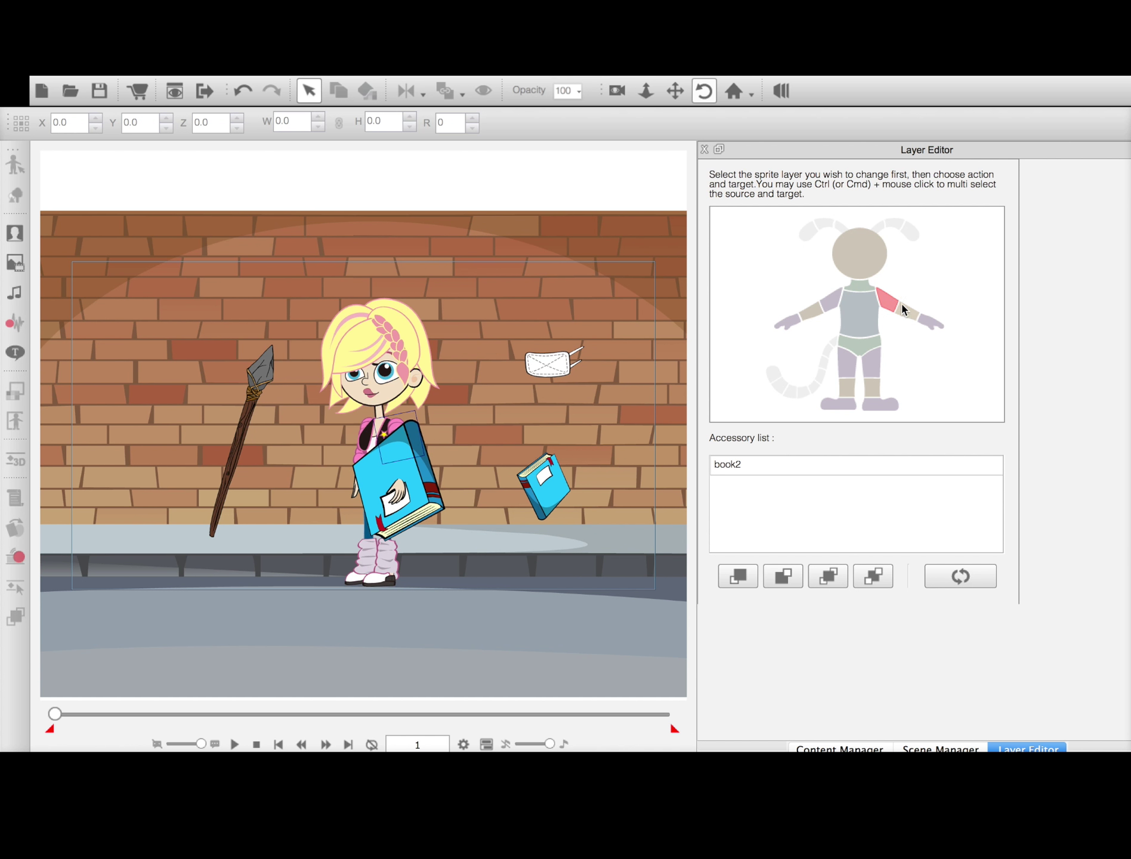
left_click(928, 319, "ctrl")
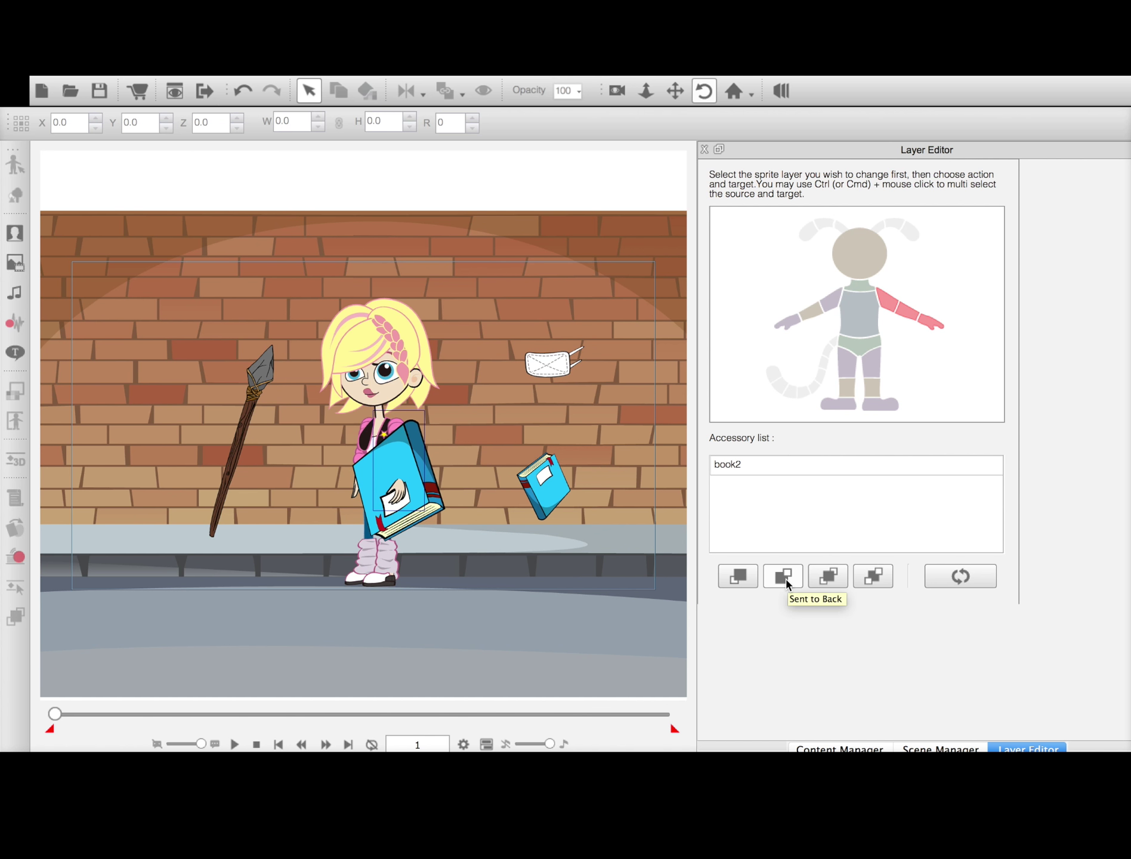
left_click(744, 585)
left_click(730, 468)
left_click(731, 469)
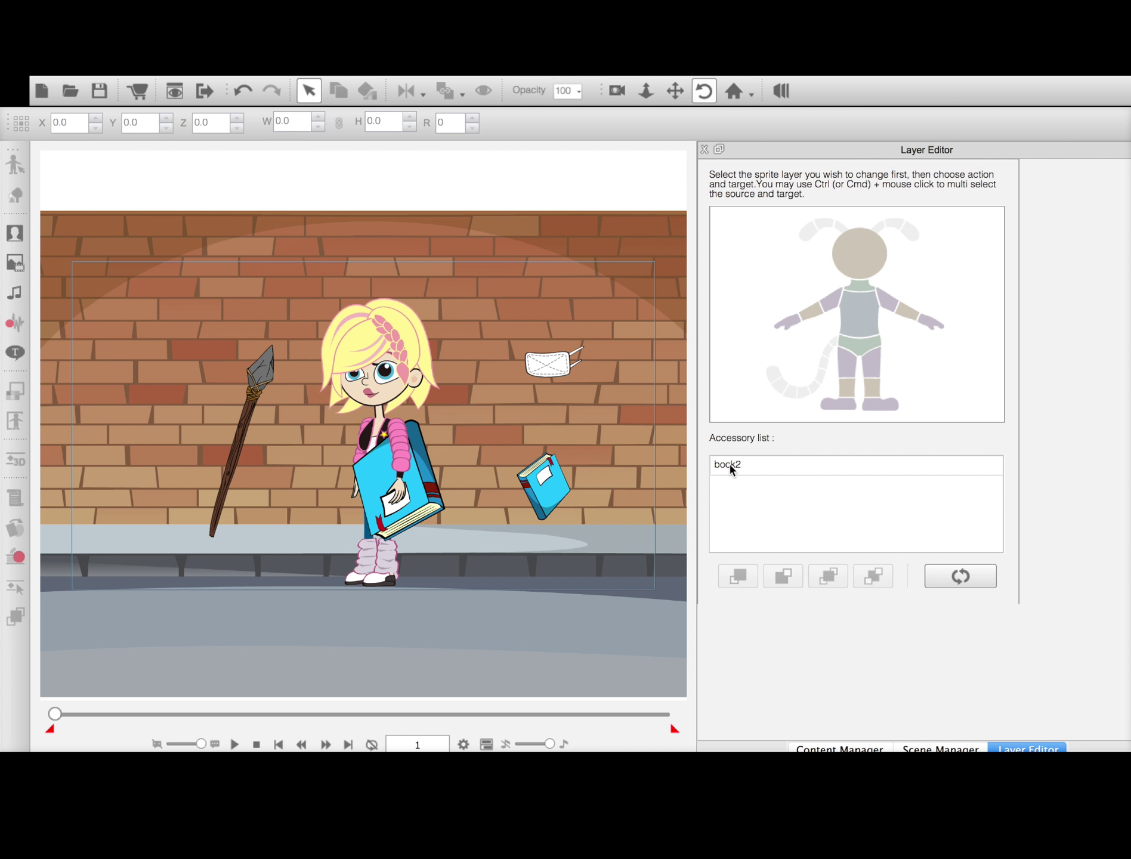
left_click(424, 505)
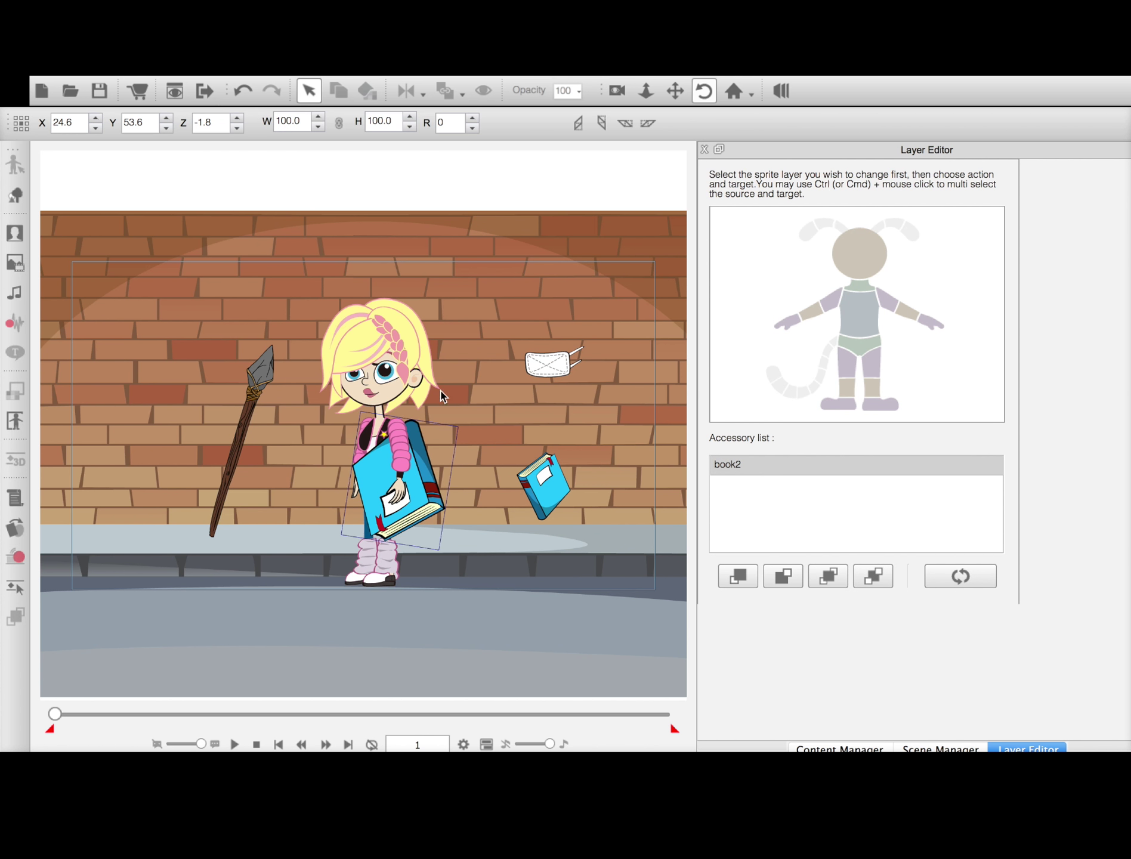
- Rotate the held book across her body and shrink it to about 64 percent
left_click(704, 149)
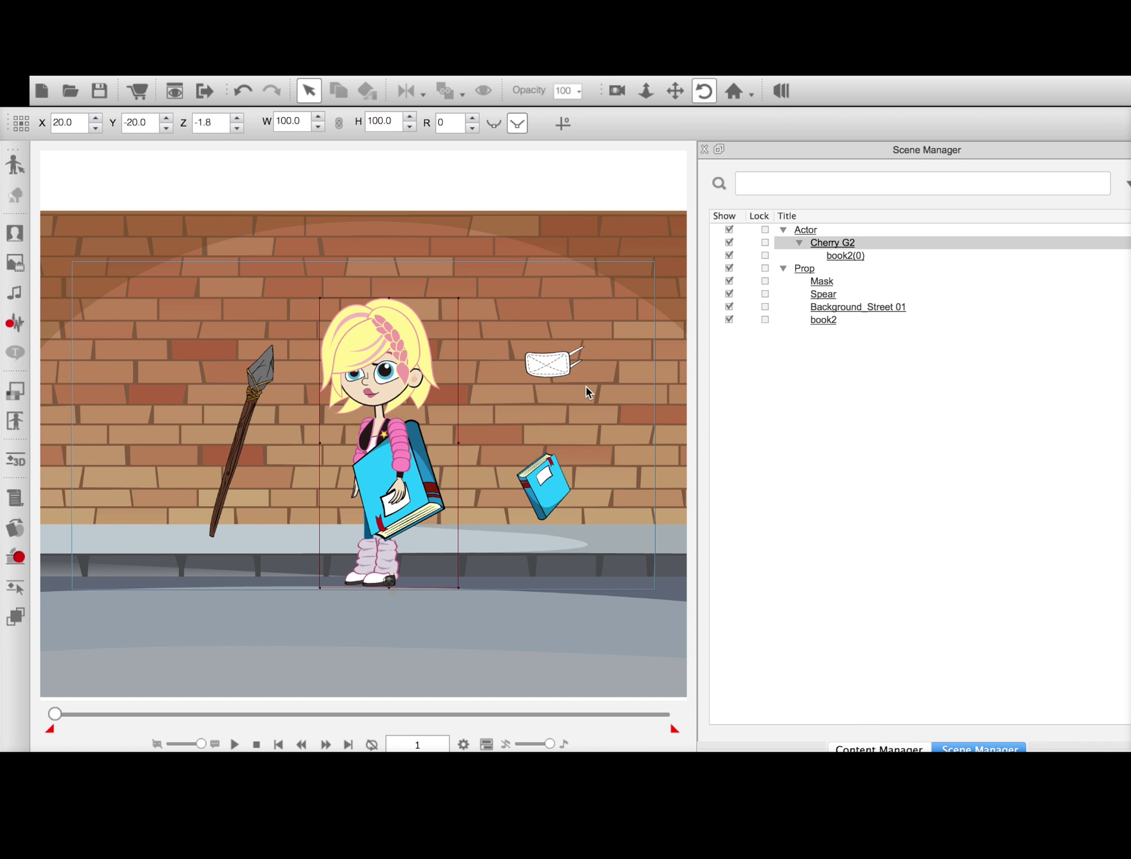
left_click(421, 487)
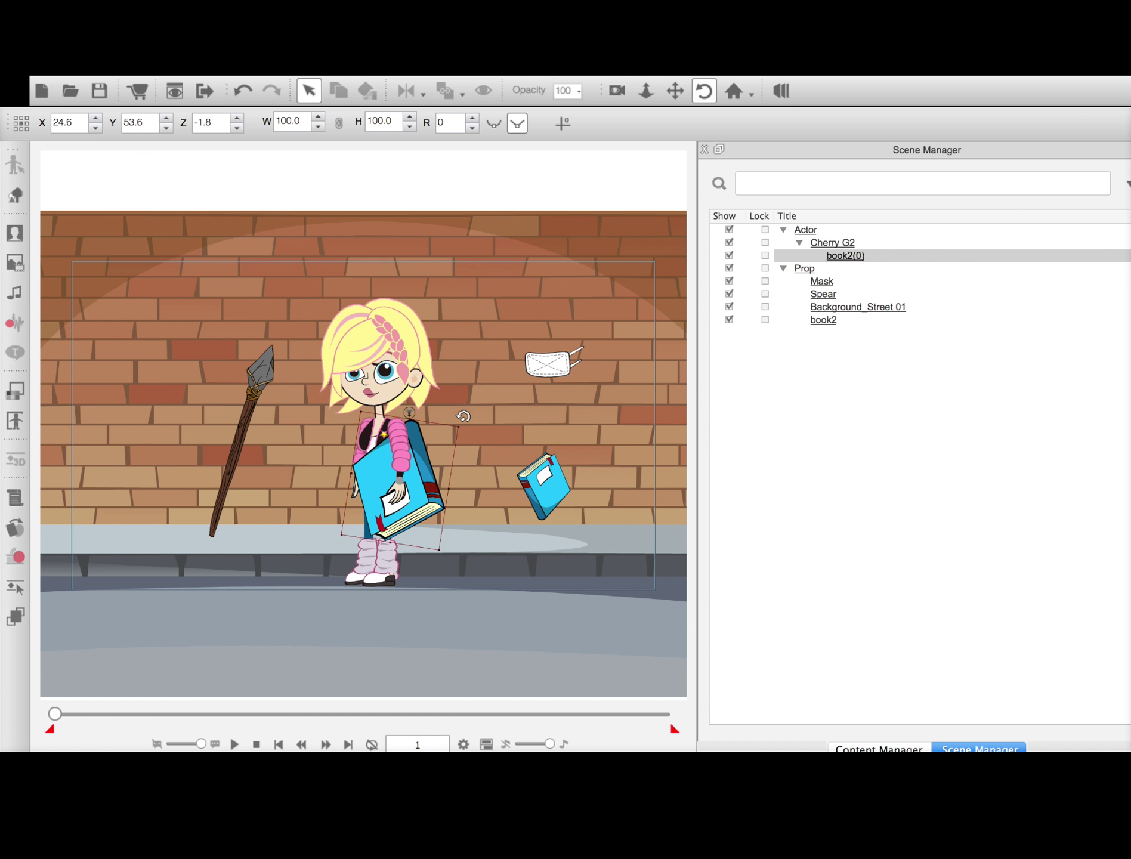
left_click_drag(472, 429, 462, 599)
left_click_drag(364, 409, 411, 491)
left_click(465, 460)
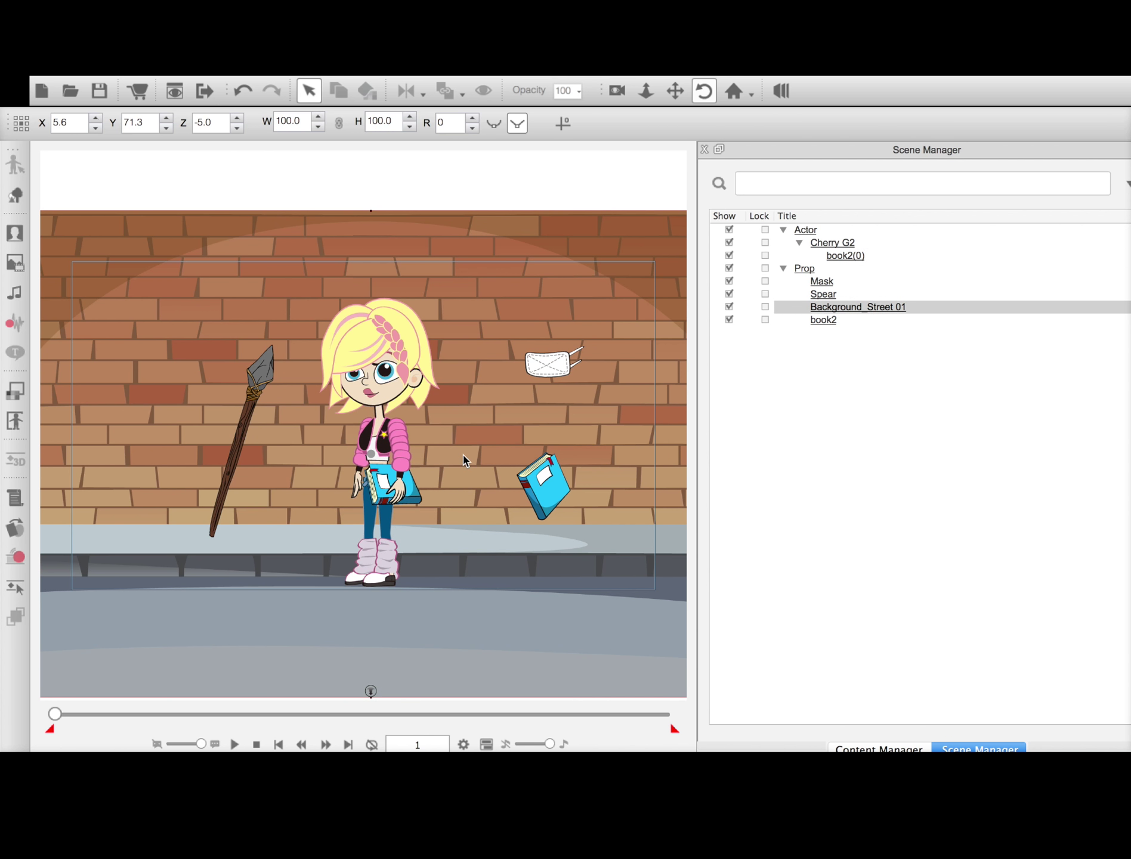
- Move the spear to the right and the girl further left, then list the animation templates
left_click(243, 411)
left_click_drag(243, 412, 621, 426)
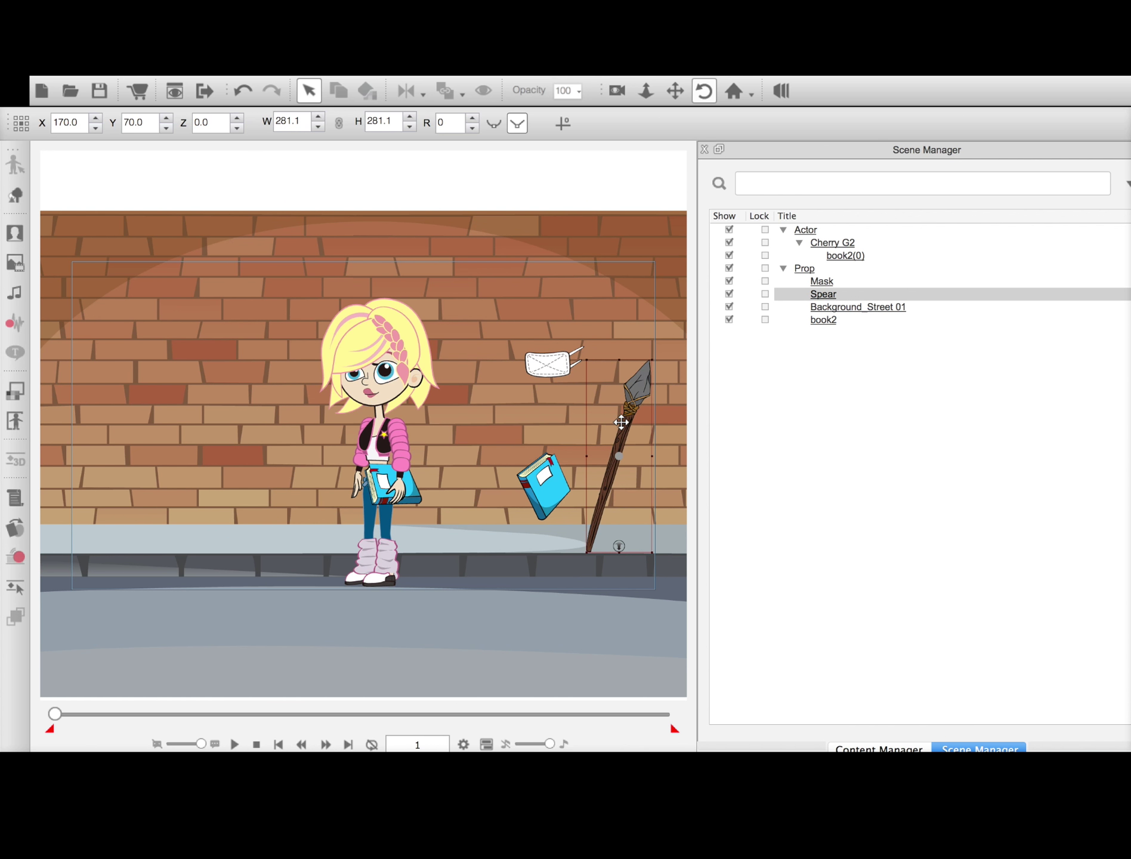
left_click(385, 528)
left_click_drag(382, 430, 283, 444)
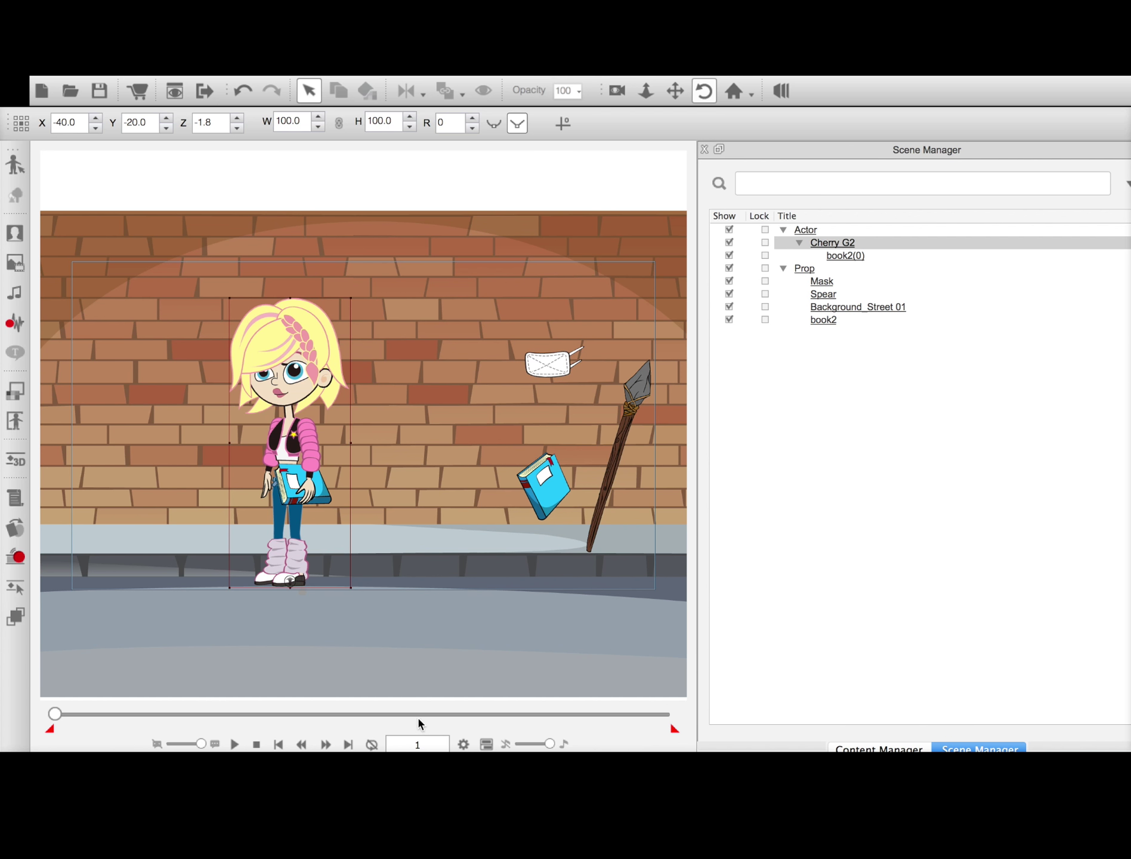
left_click(860, 746)
left_click(720, 458)
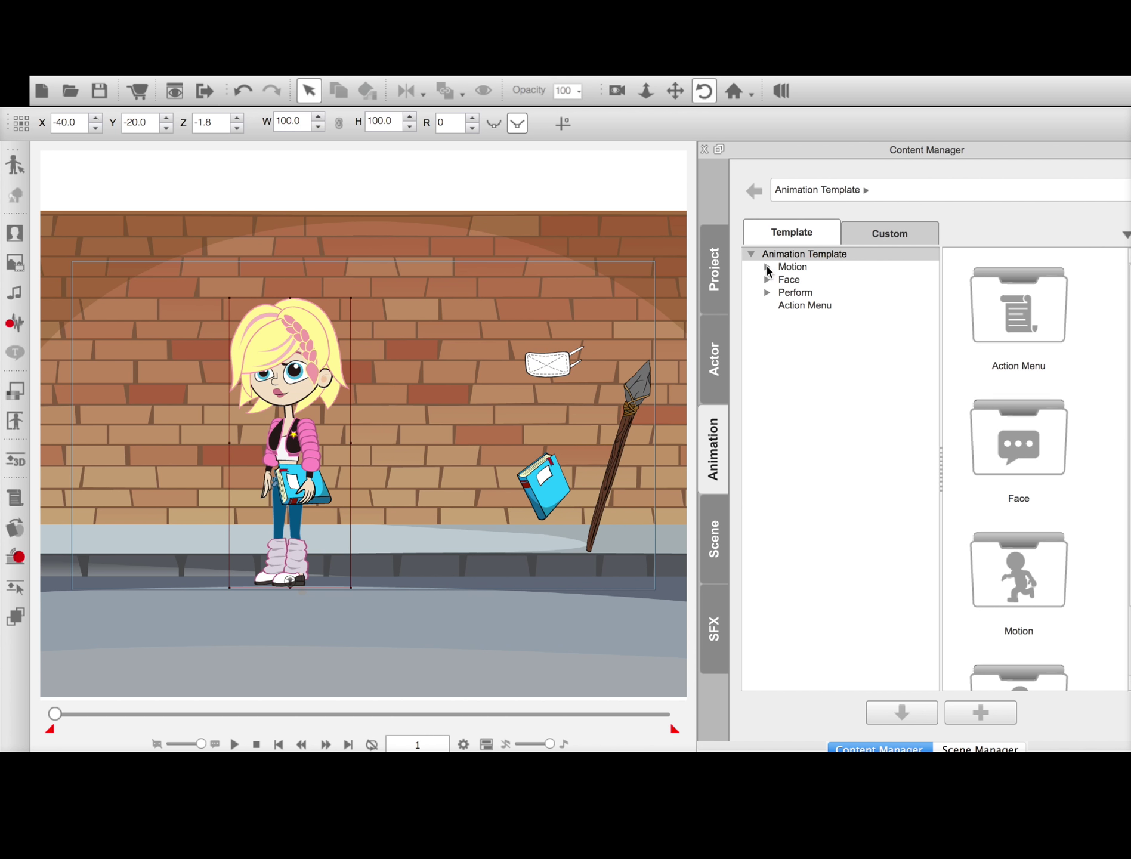
- Key the girl moving from her start spot to the far left and apply Move_Walk_Female from Motion > 3D > 01_Move
left_click(766, 266)
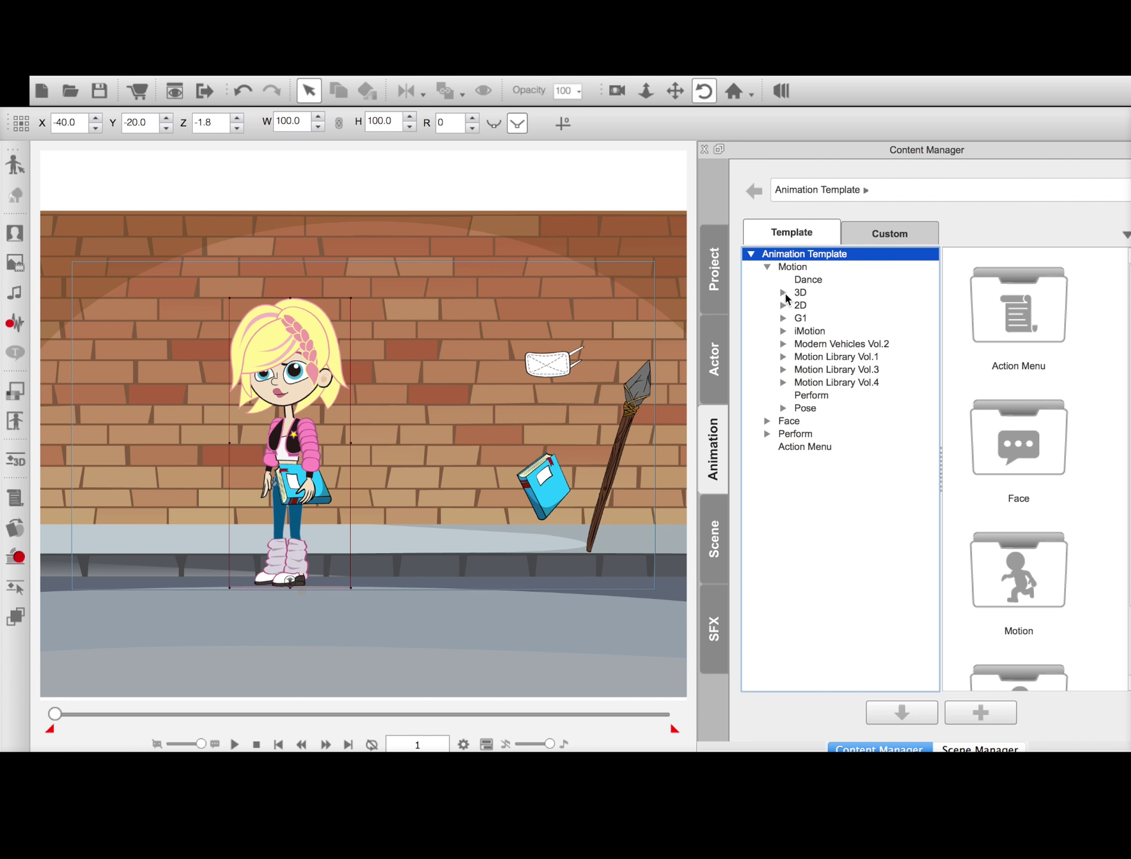
left_click(783, 293)
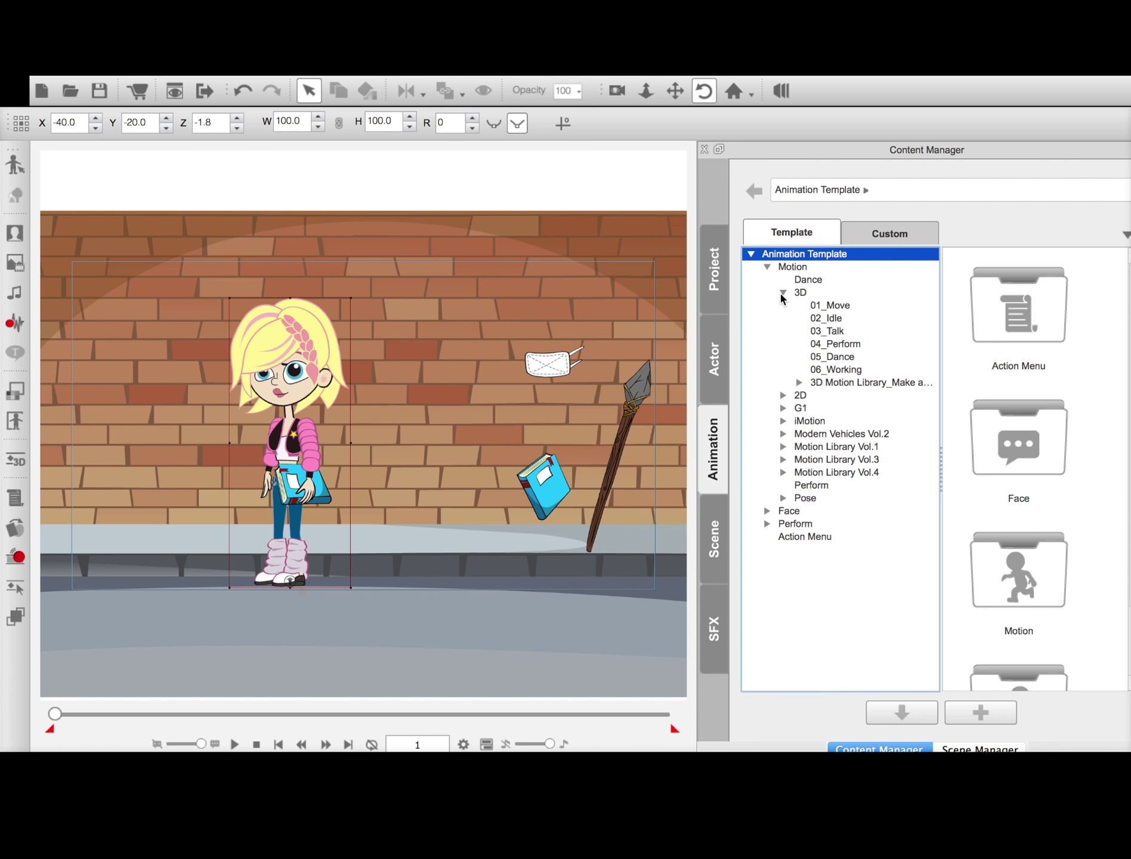
left_click(821, 306)
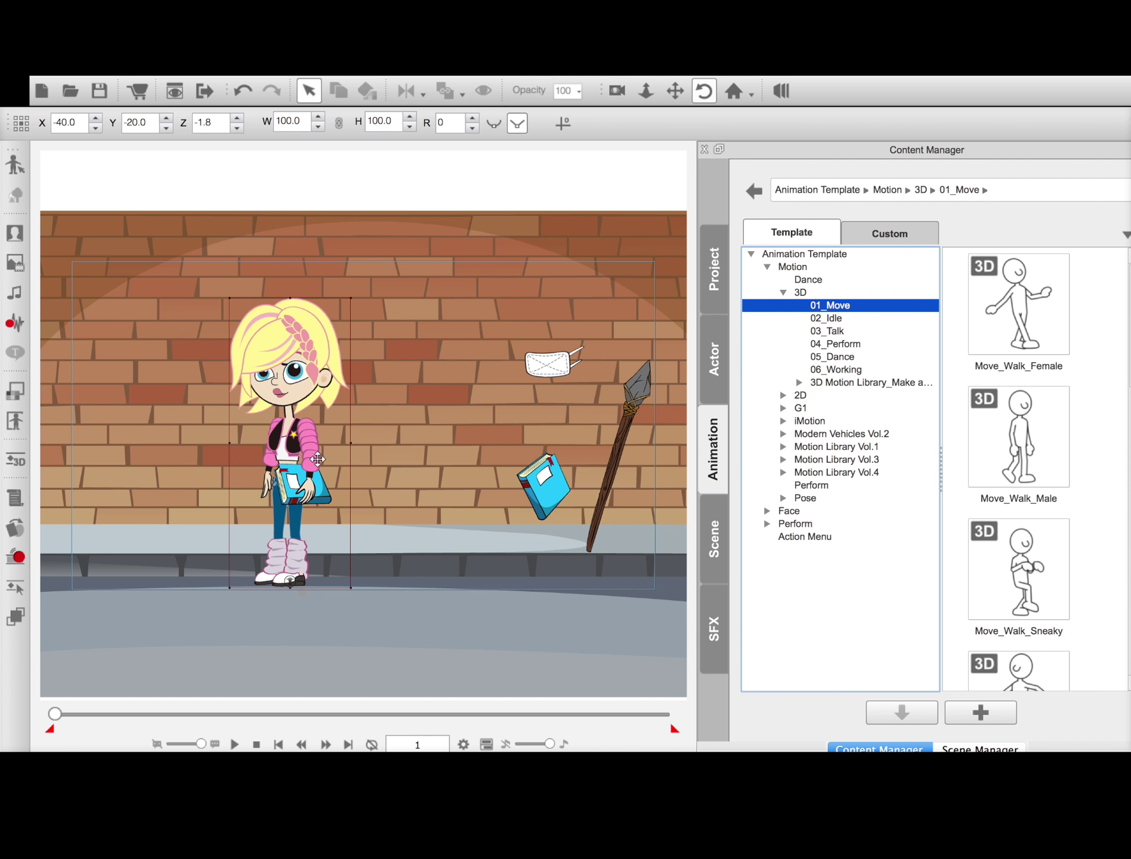
left_click_drag(292, 453, 457, 458)
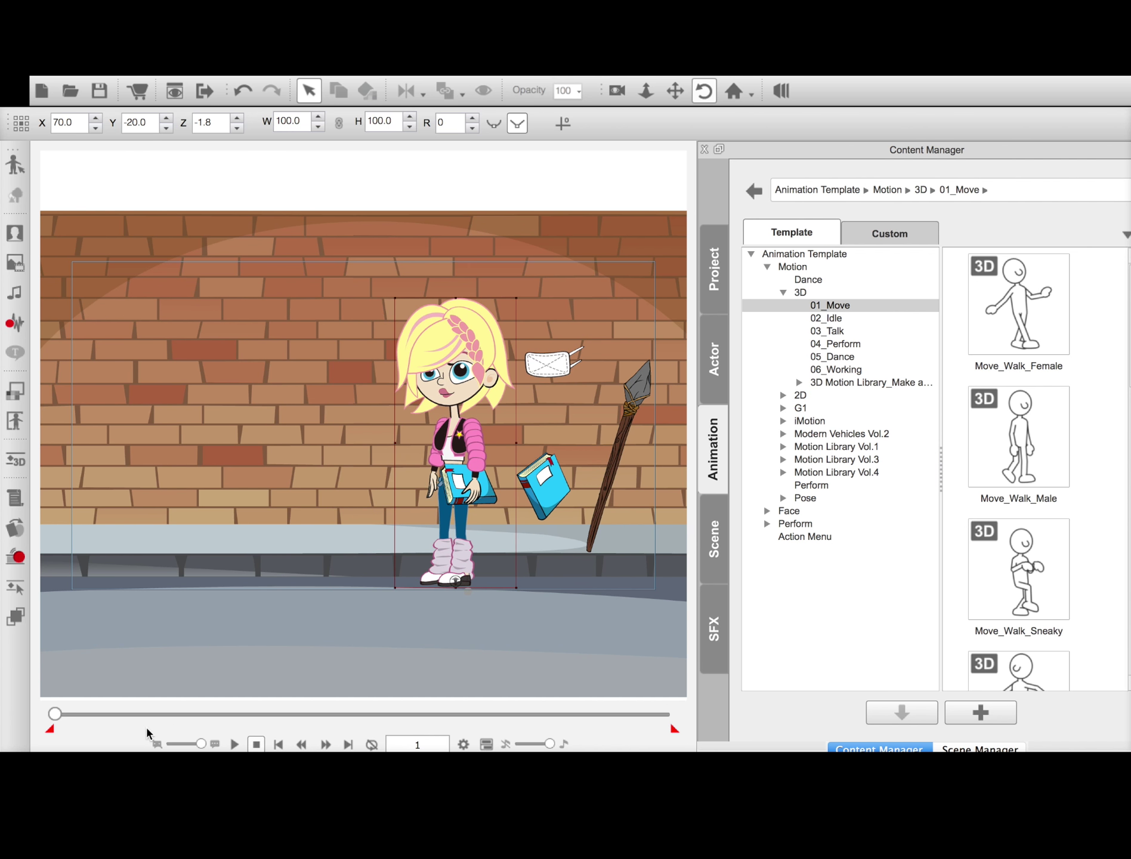
mouse_move(72, 714)
left_mouse_down()
mouse_move(151, 716)
mouse_move(89, 716)
left_mouse_up()
left_click_drag(448, 486, 46, 480)
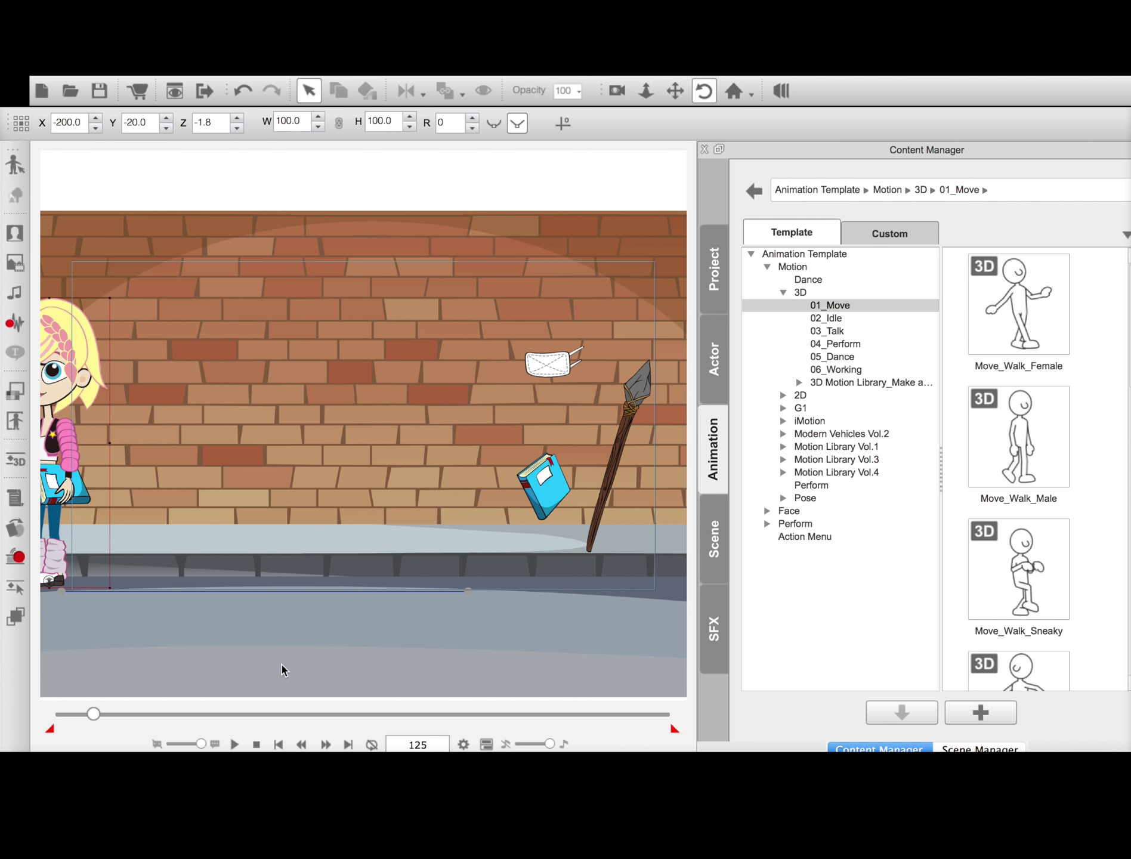
left_click(278, 744)
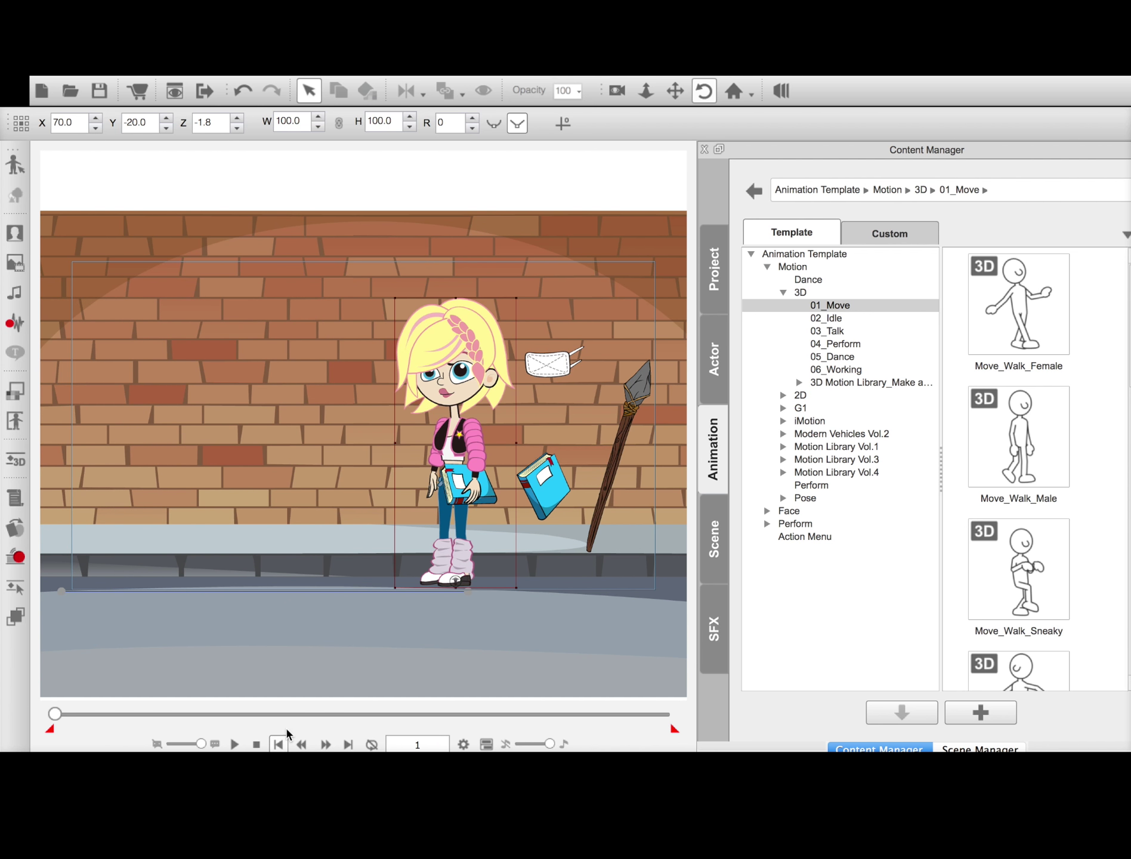
double_click(1039, 320)
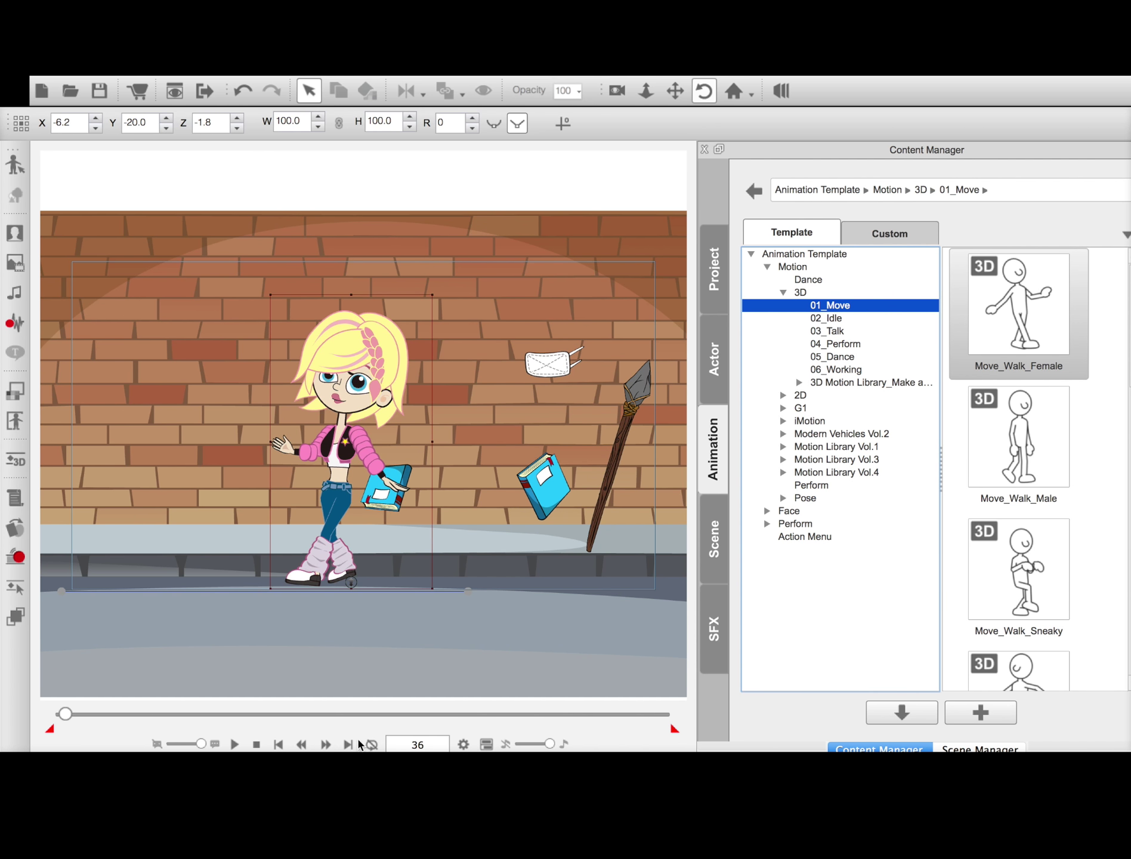
- In the Timeline, loop the walk motion clip out to about frame 72
left_click(487, 743)
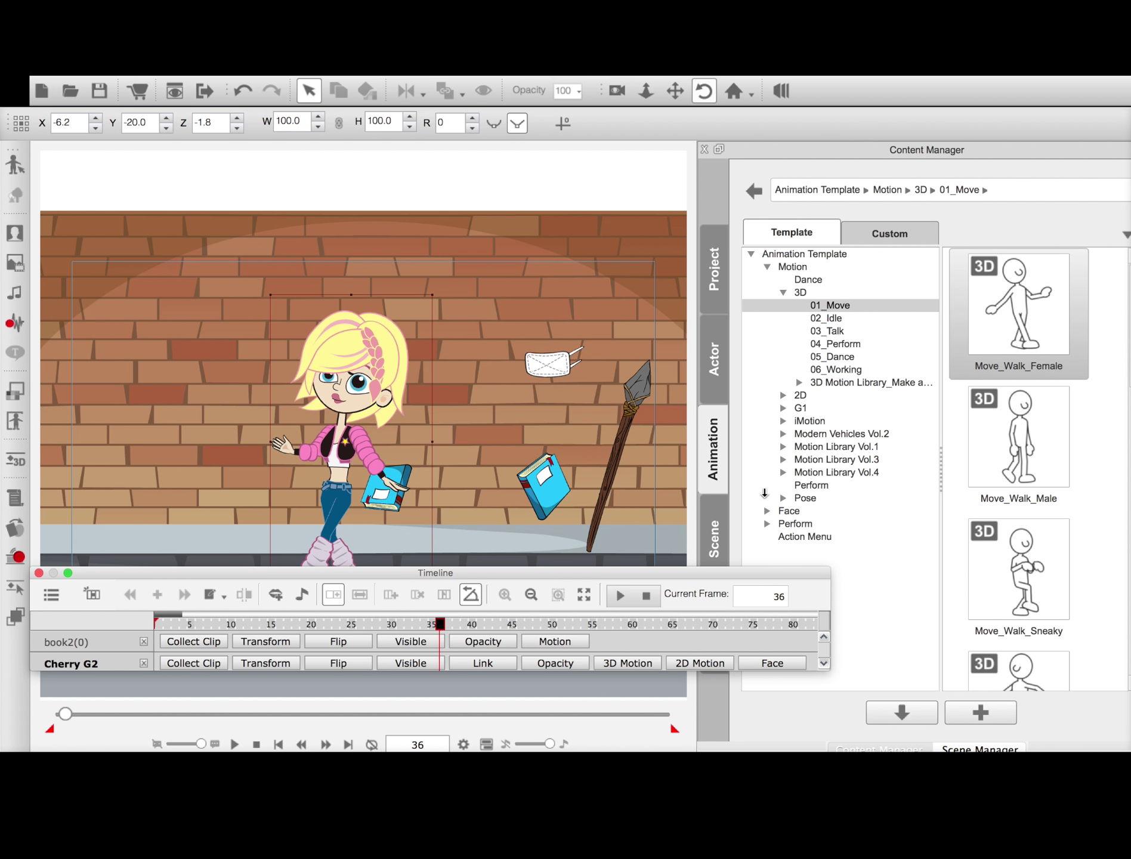
left_click_drag(826, 668, 996, 737)
left_click_drag(845, 572, 876, 434)
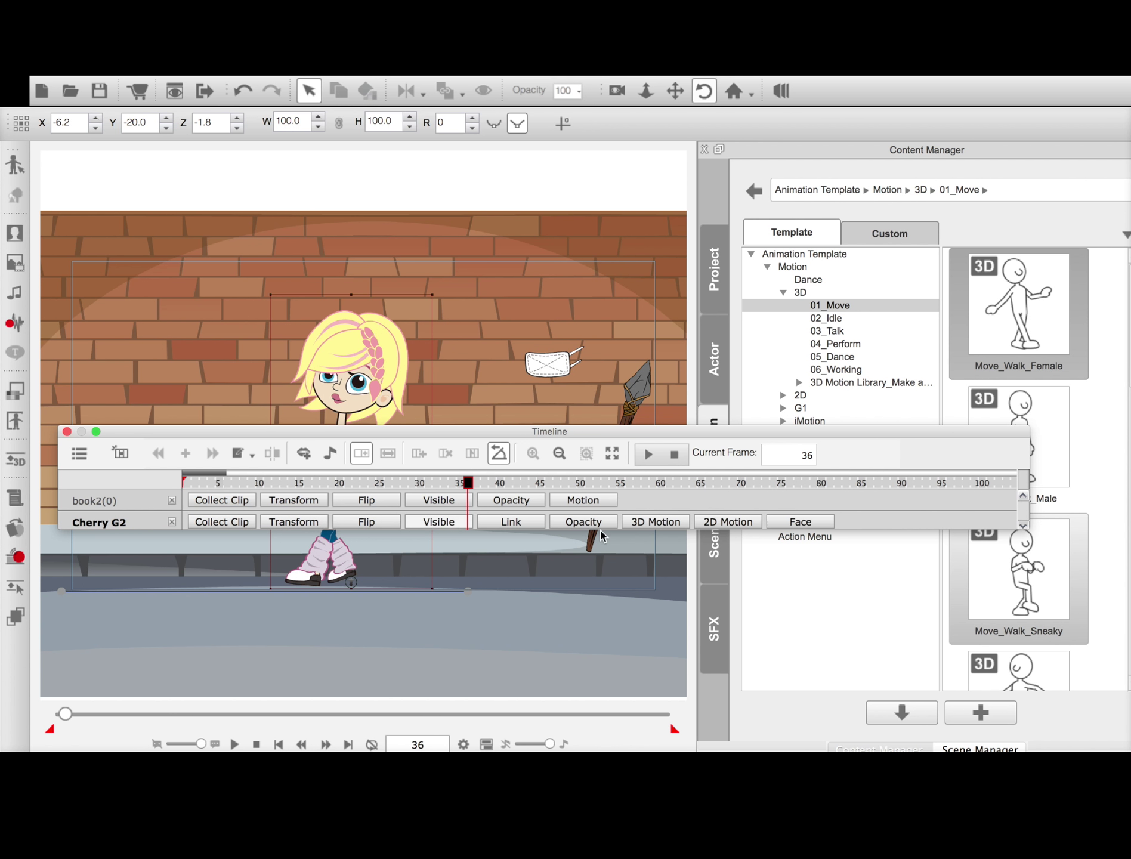
left_click(662, 522)
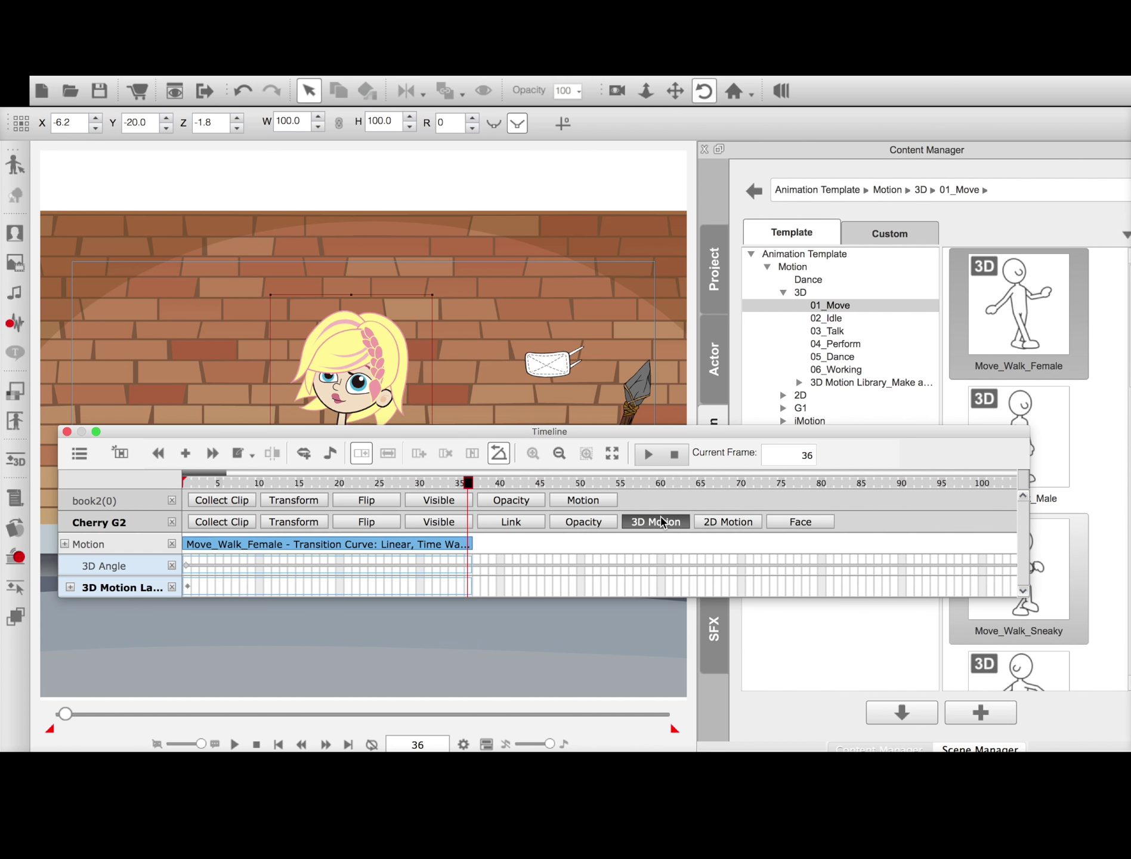
left_click(417, 548)
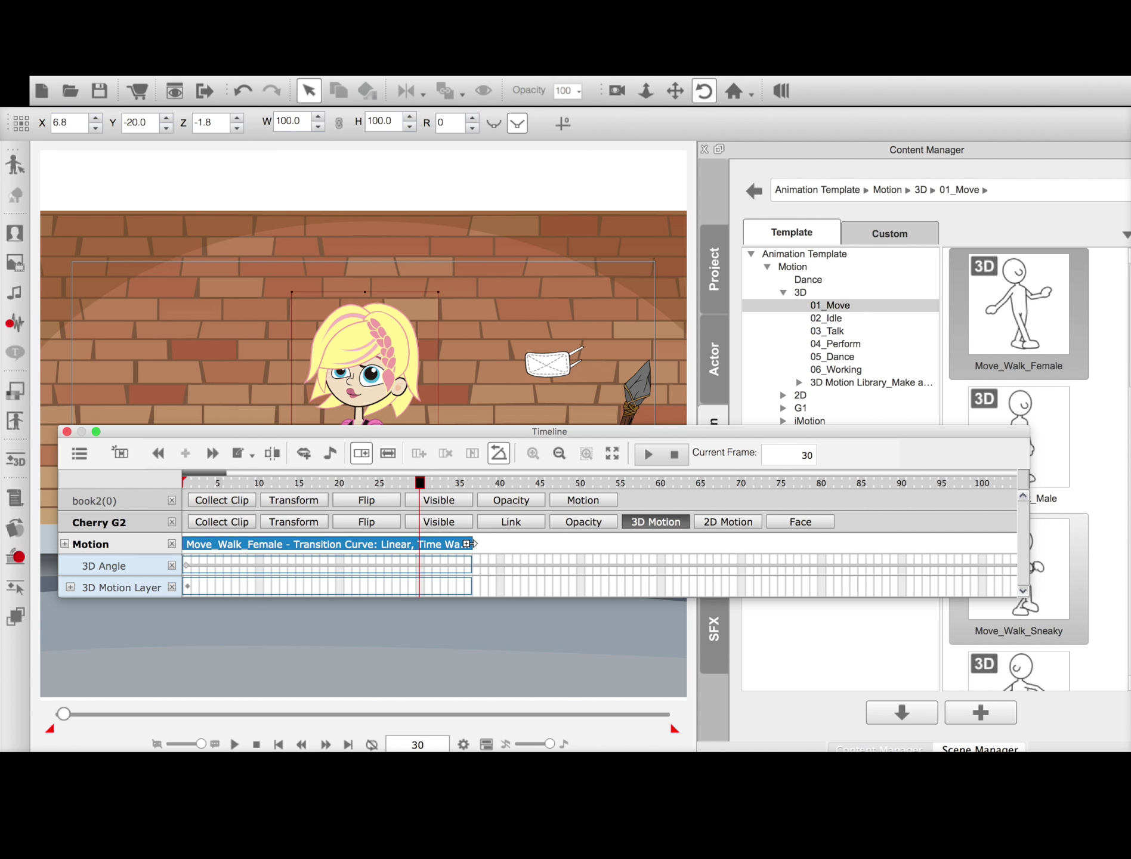
left_click_drag(472, 547, 588, 550)
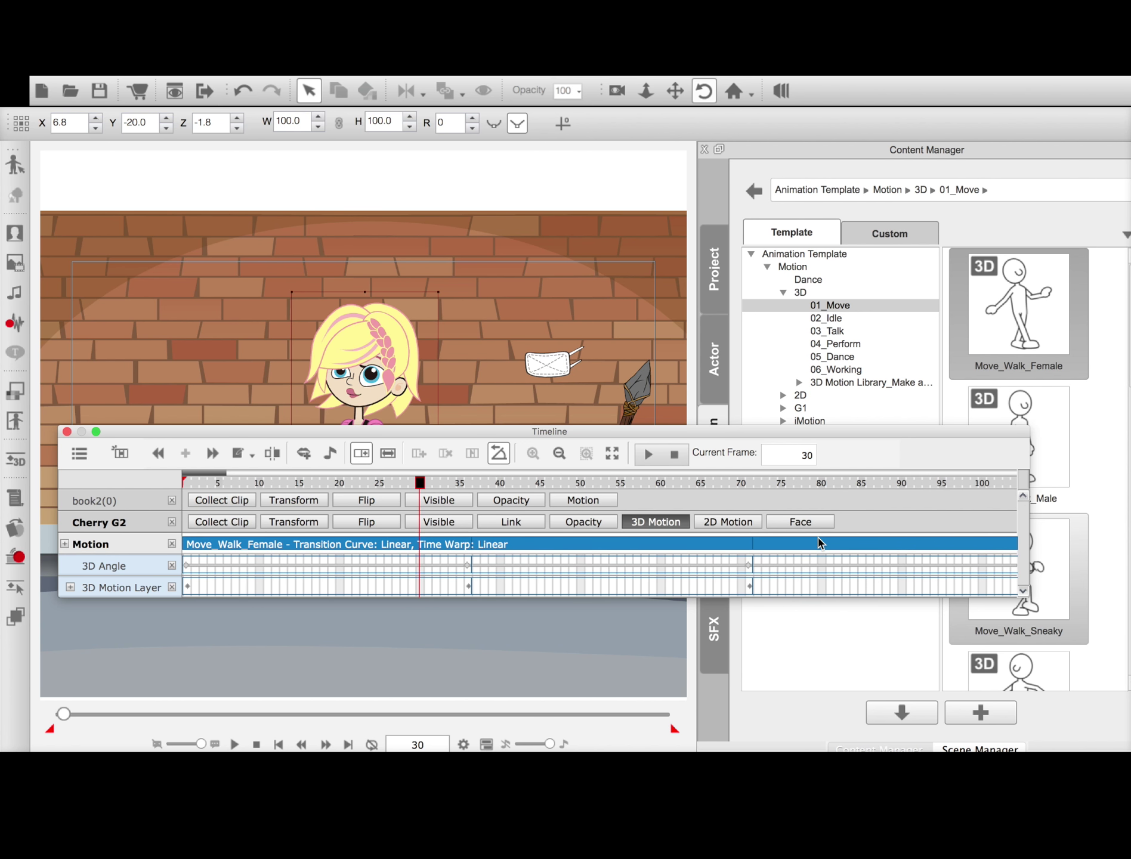
left_click_drag(435, 488, 983, 489)
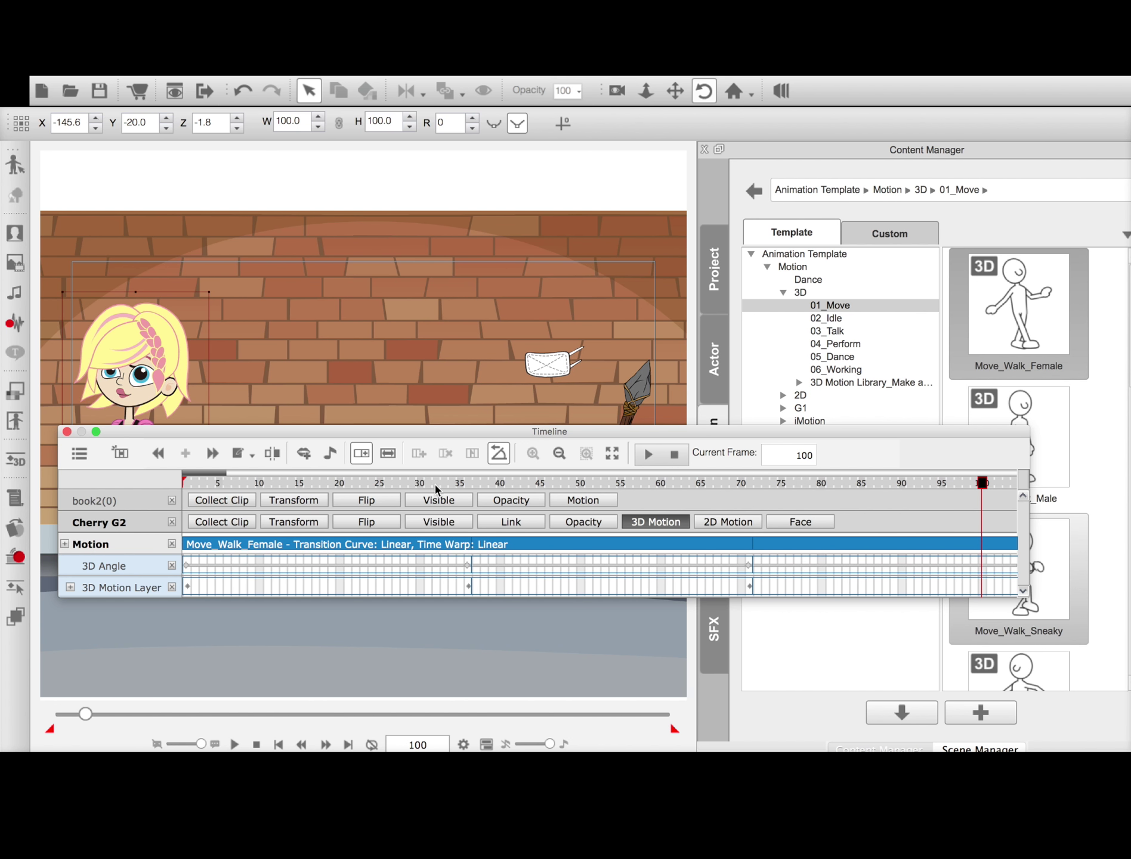
left_click_drag(281, 480, 315, 481)
left_click(344, 474)
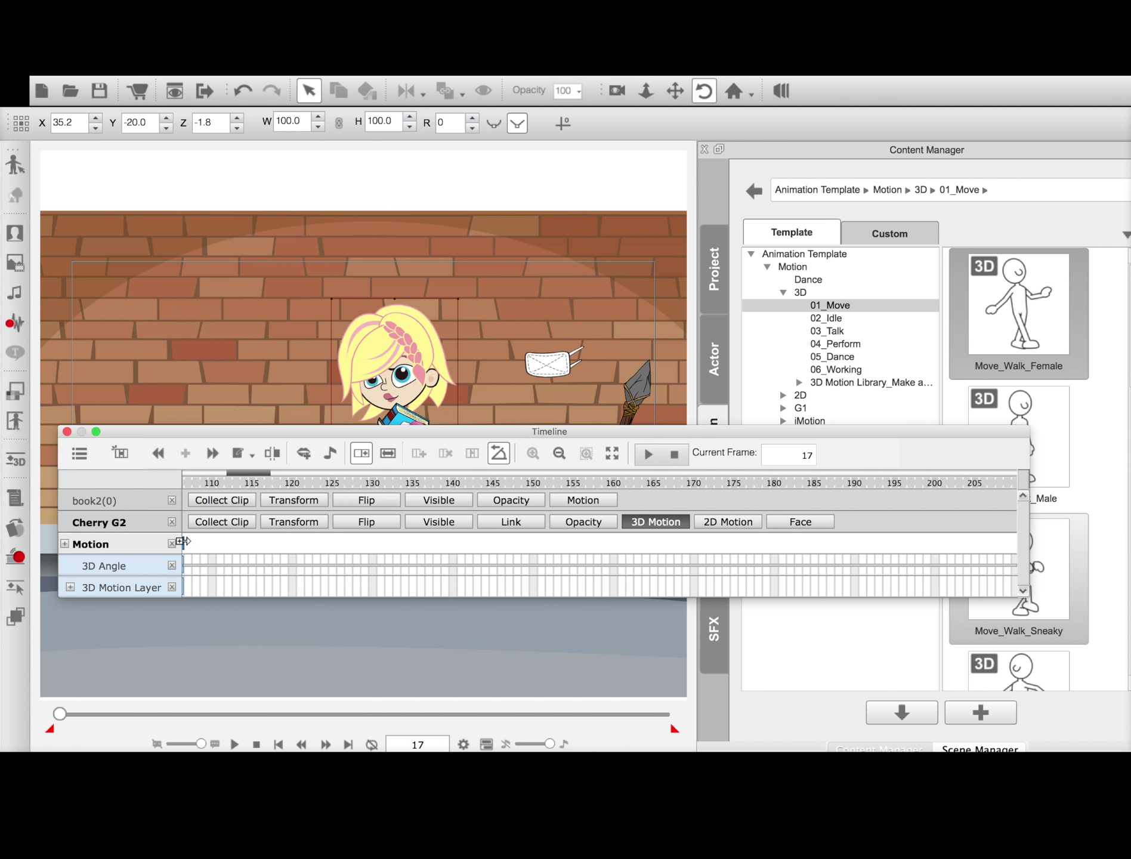
left_click(262, 544)
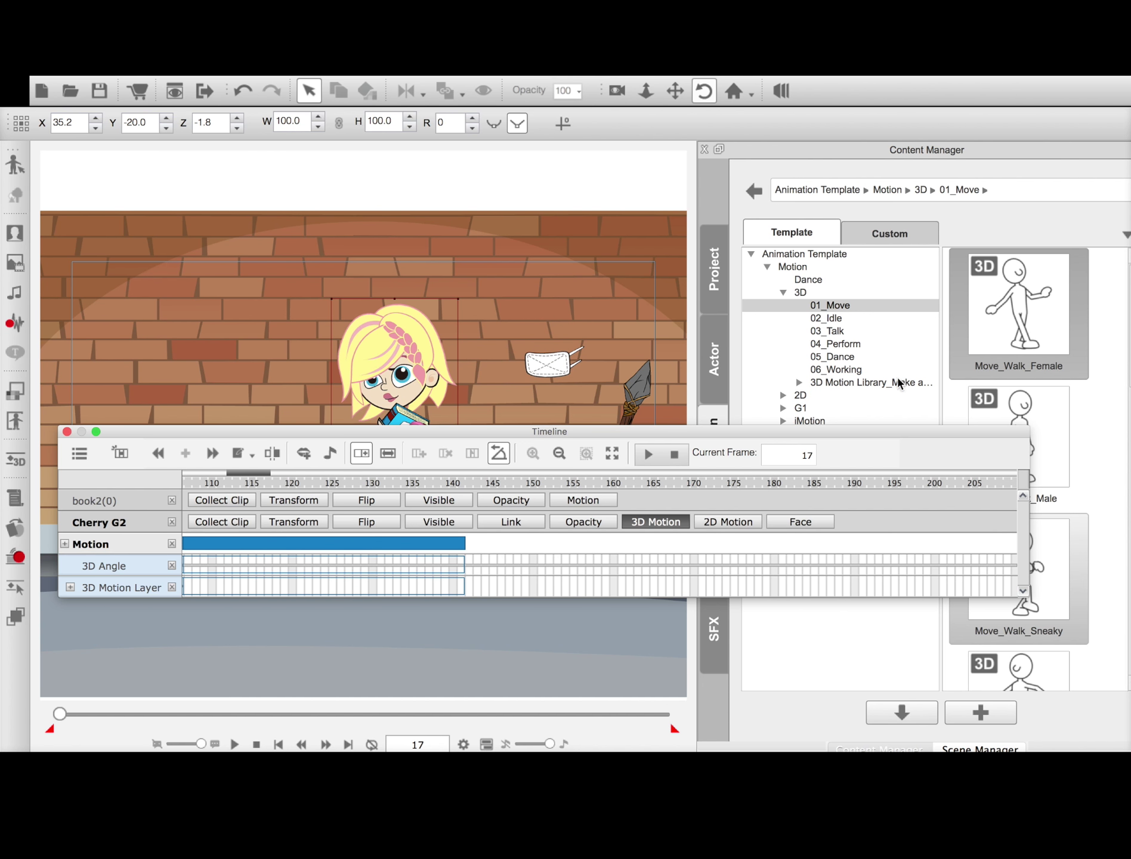
- Play the looped walk from the first frame, then bring up the right hand's sprite shapes
left_click(67, 431)
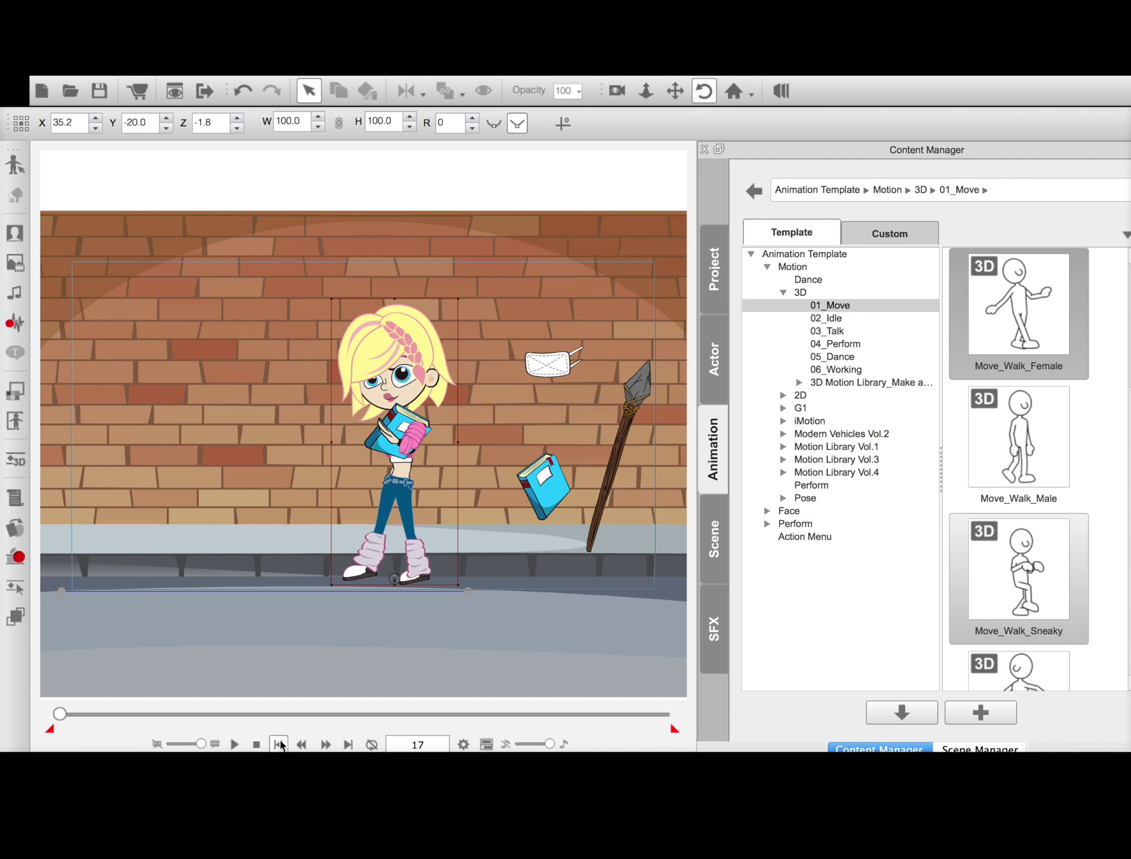
left_click(279, 745)
left_click(234, 743)
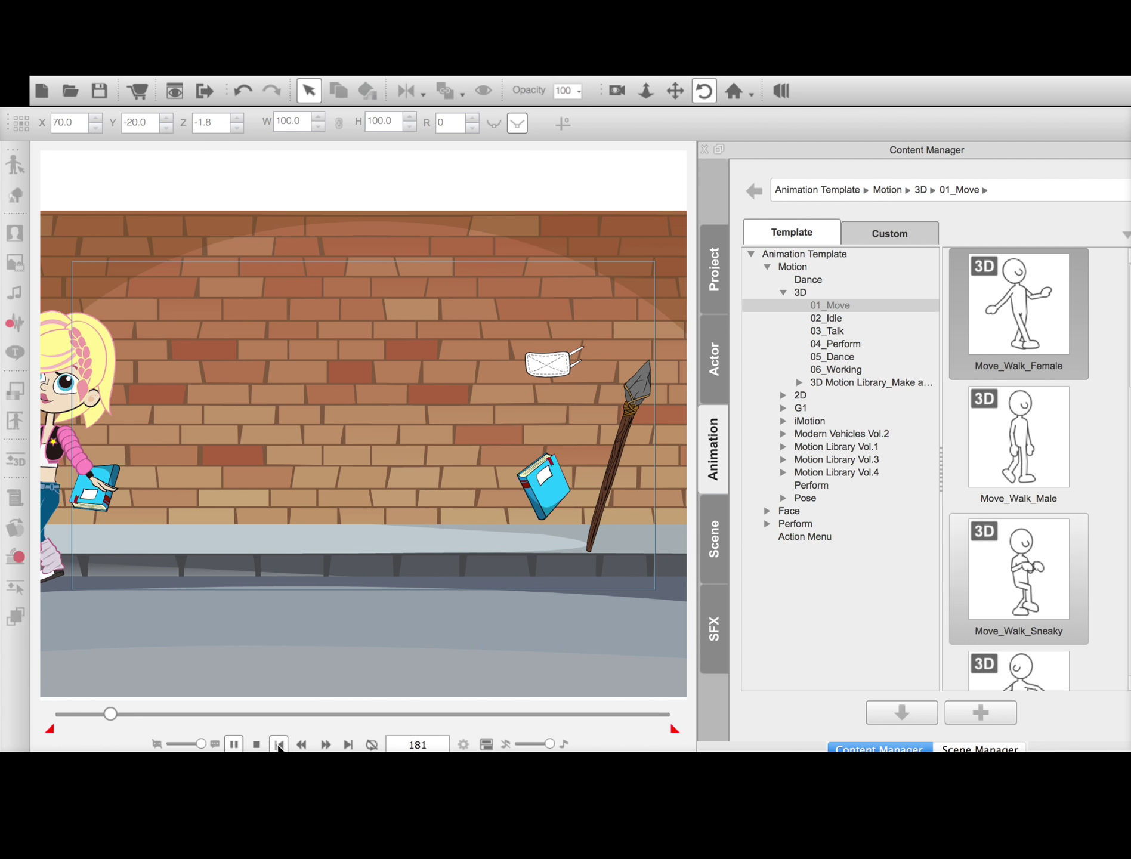
left_click(279, 744)
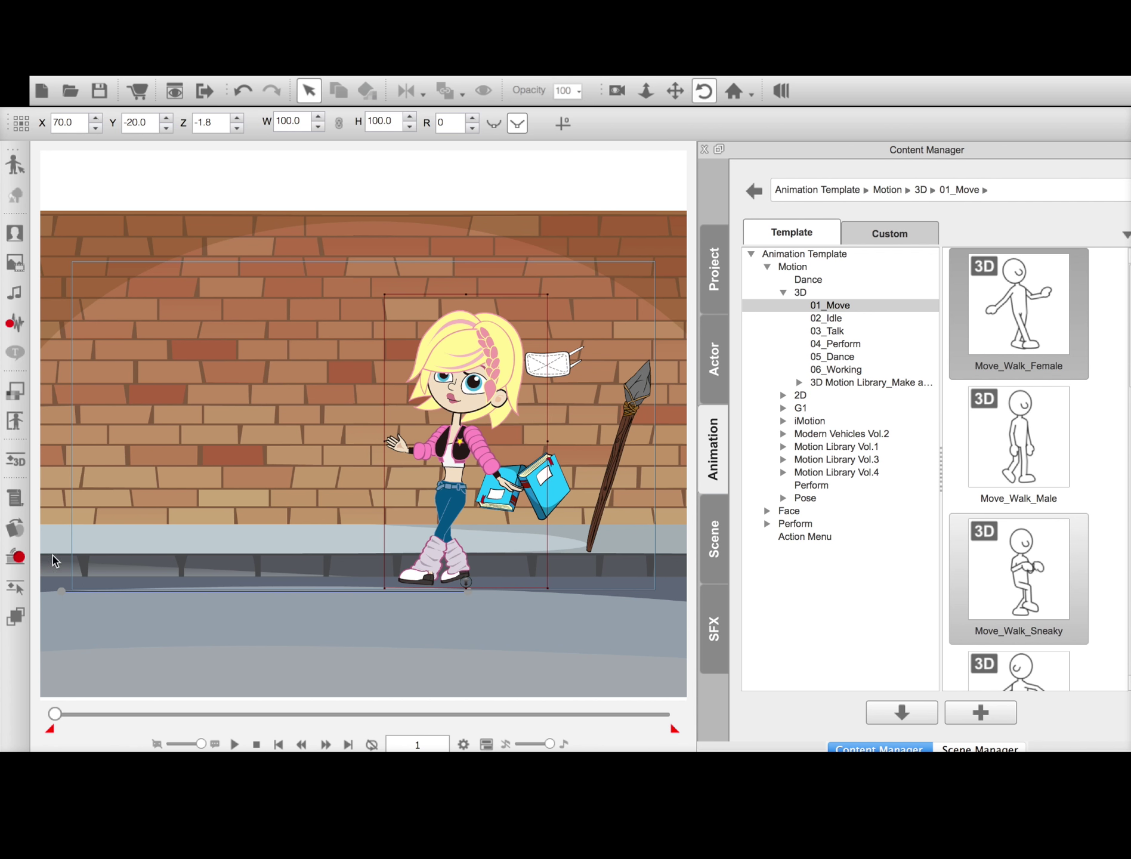
left_click(15, 528)
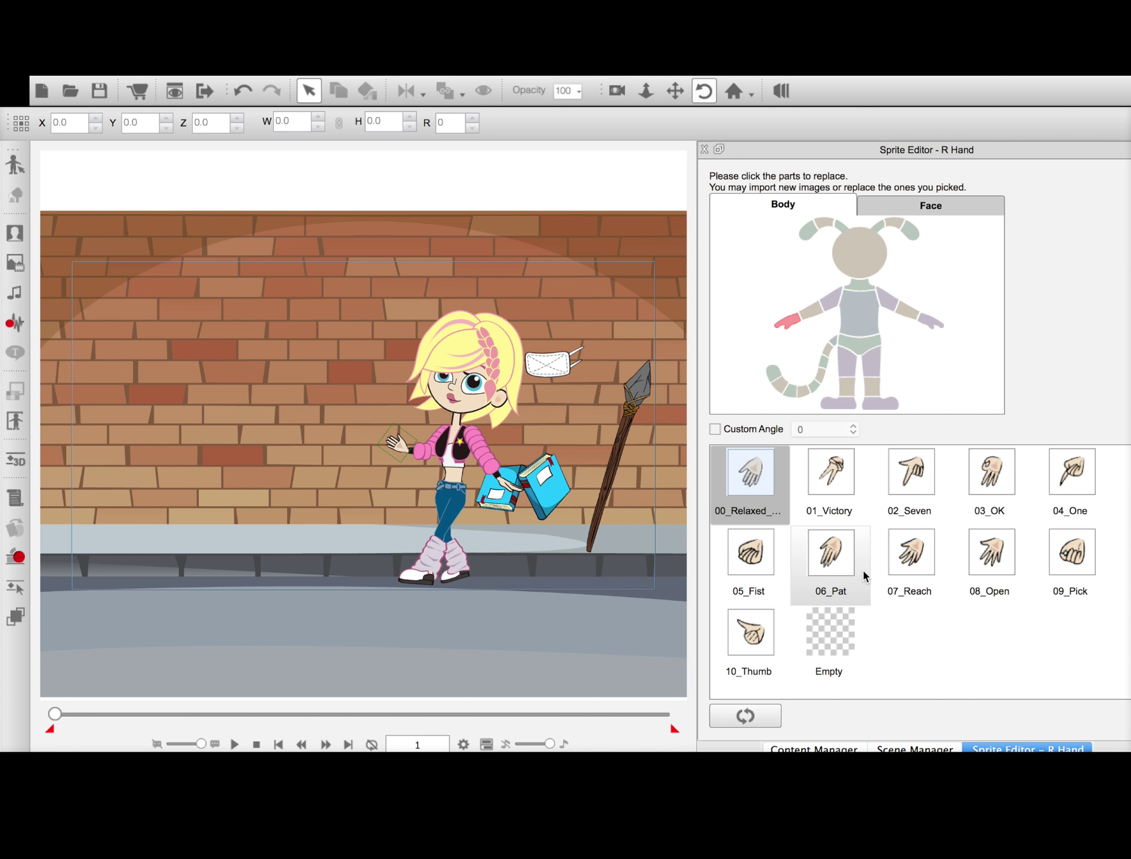
- Give the left hand the 07_Reach shape at a custom angle of 315
left_click(935, 326)
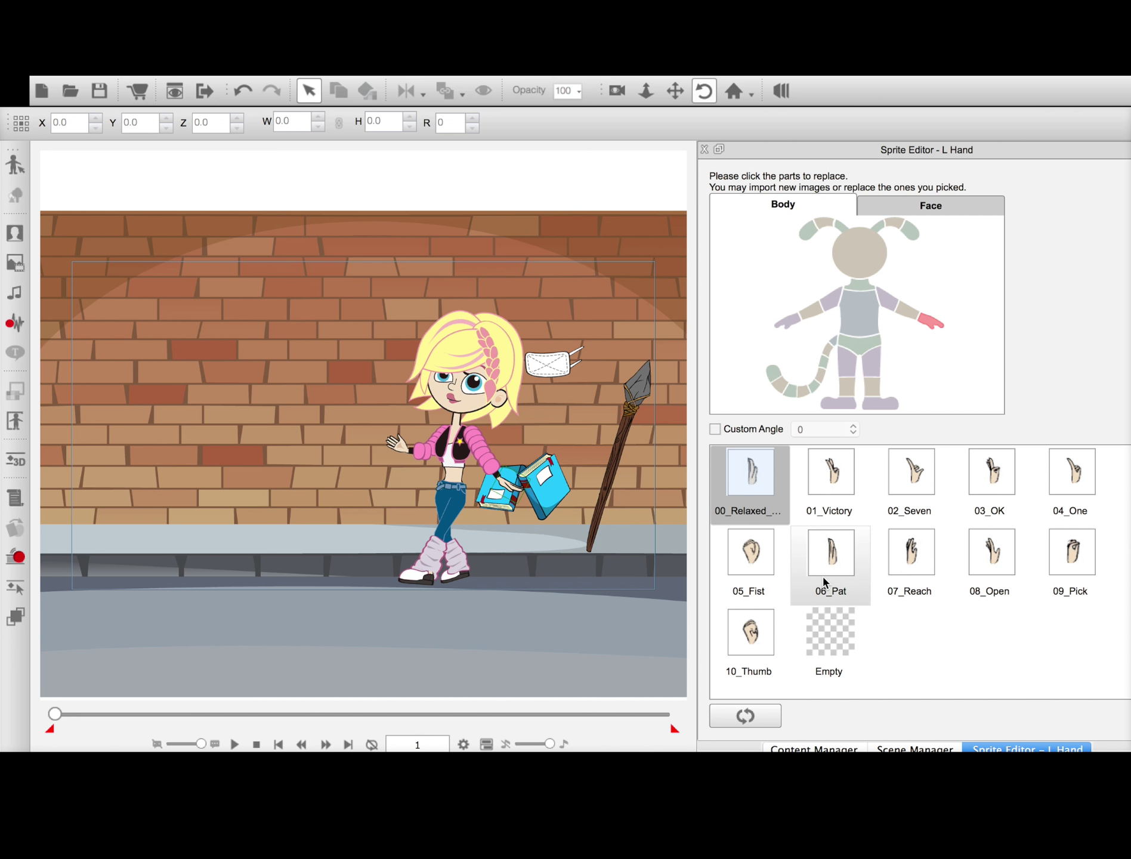
left_click(862, 549)
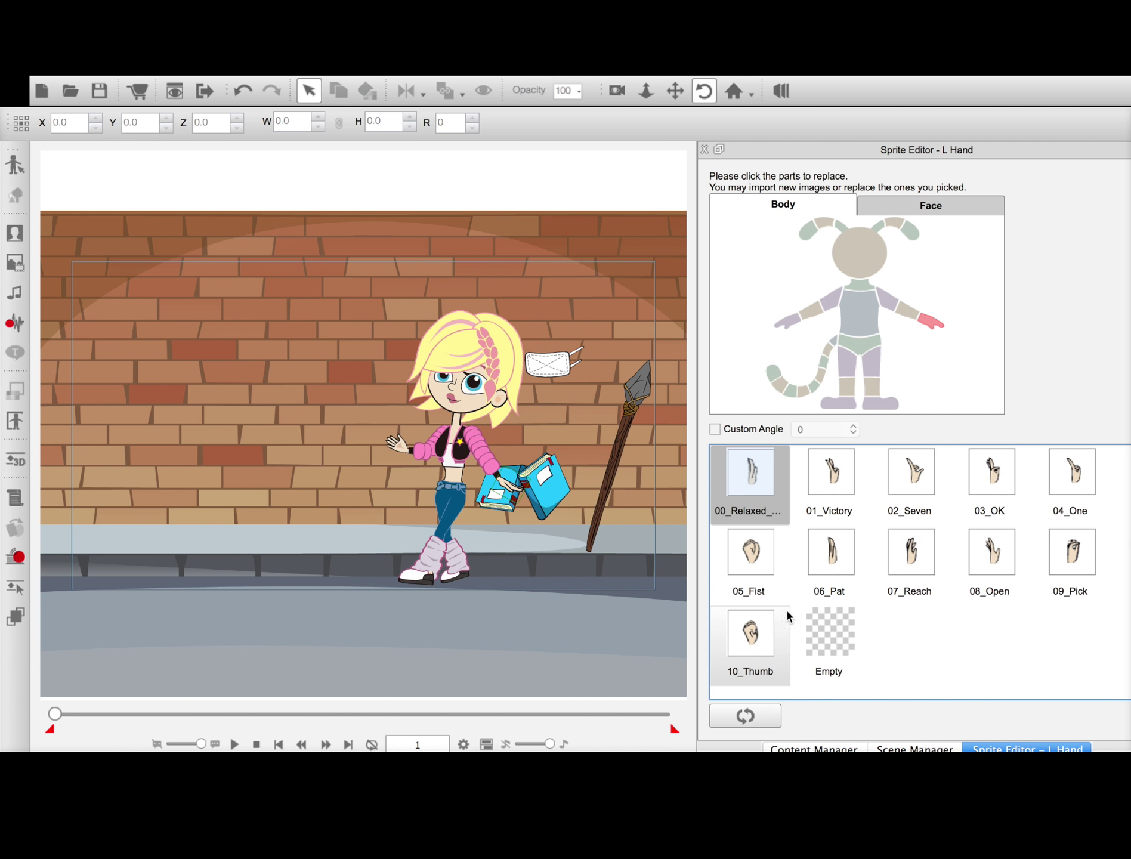
left_click(752, 562)
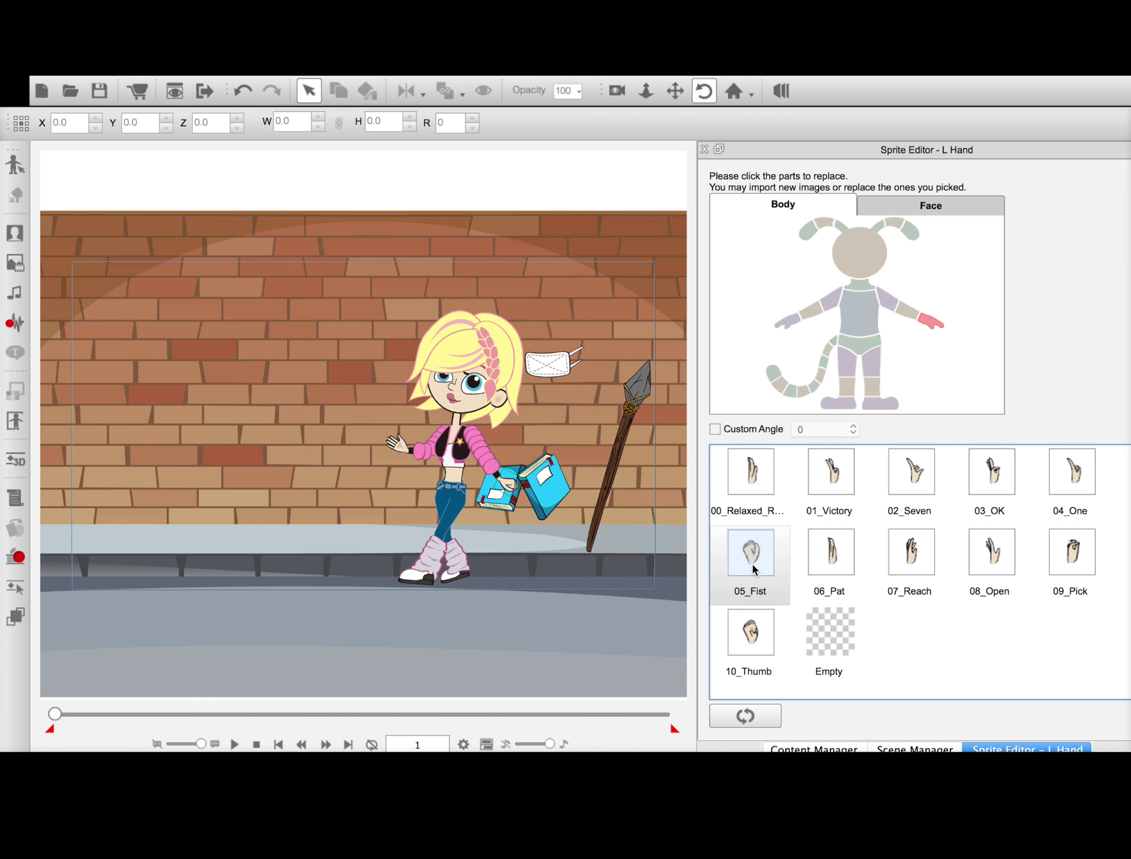
left_click(814, 543)
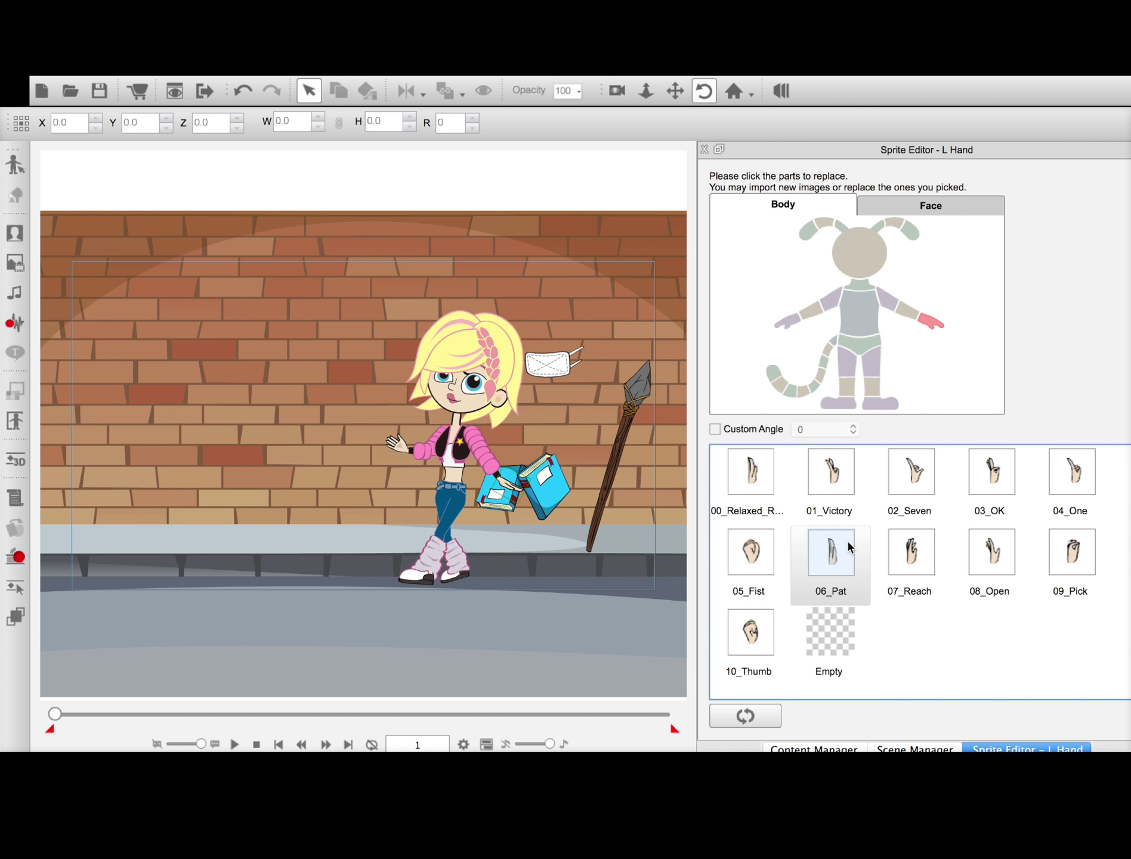
left_click(715, 429)
left_click(851, 430)
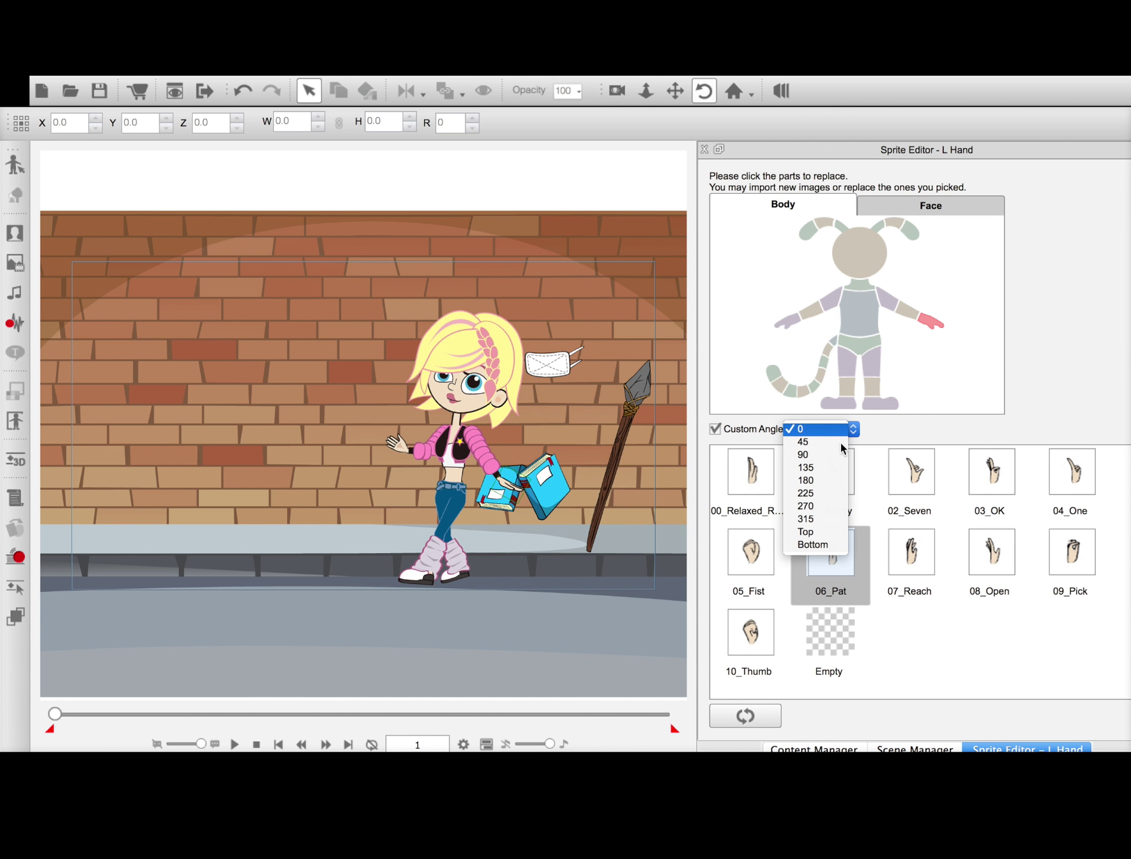
left_click(806, 519)
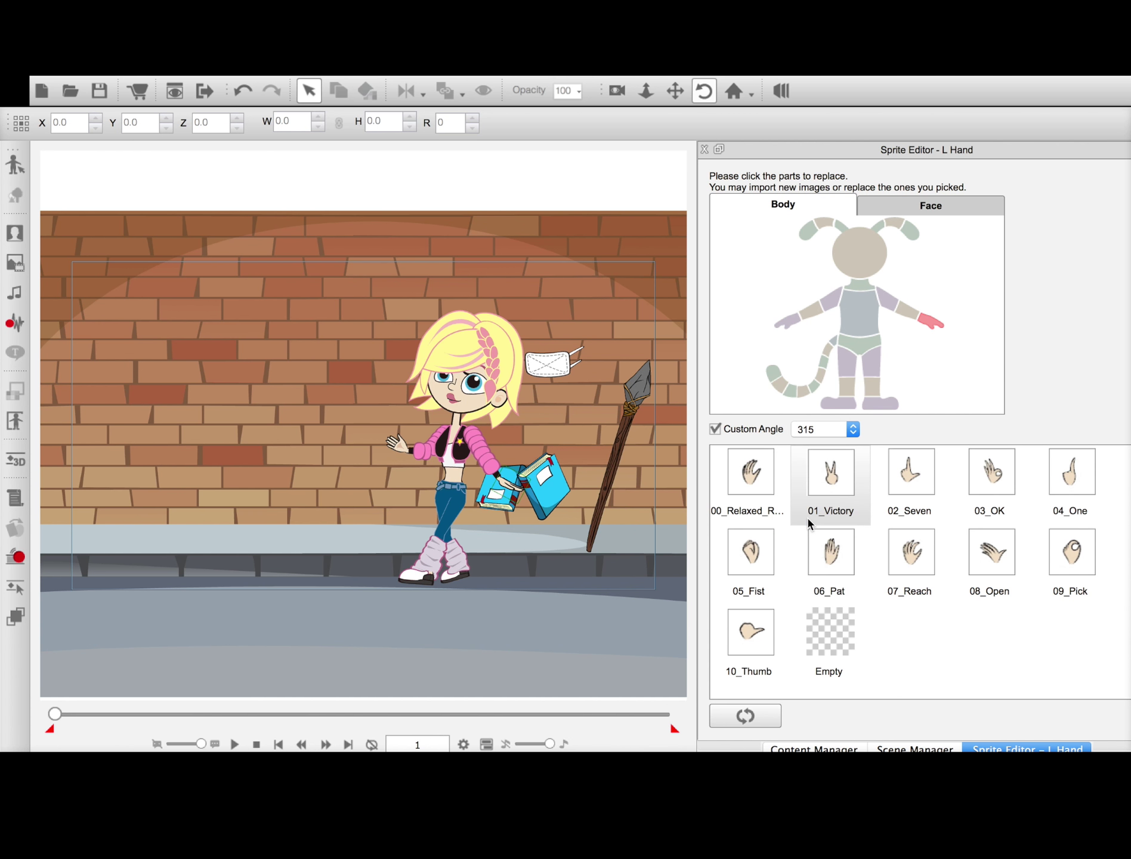
left_click(897, 552)
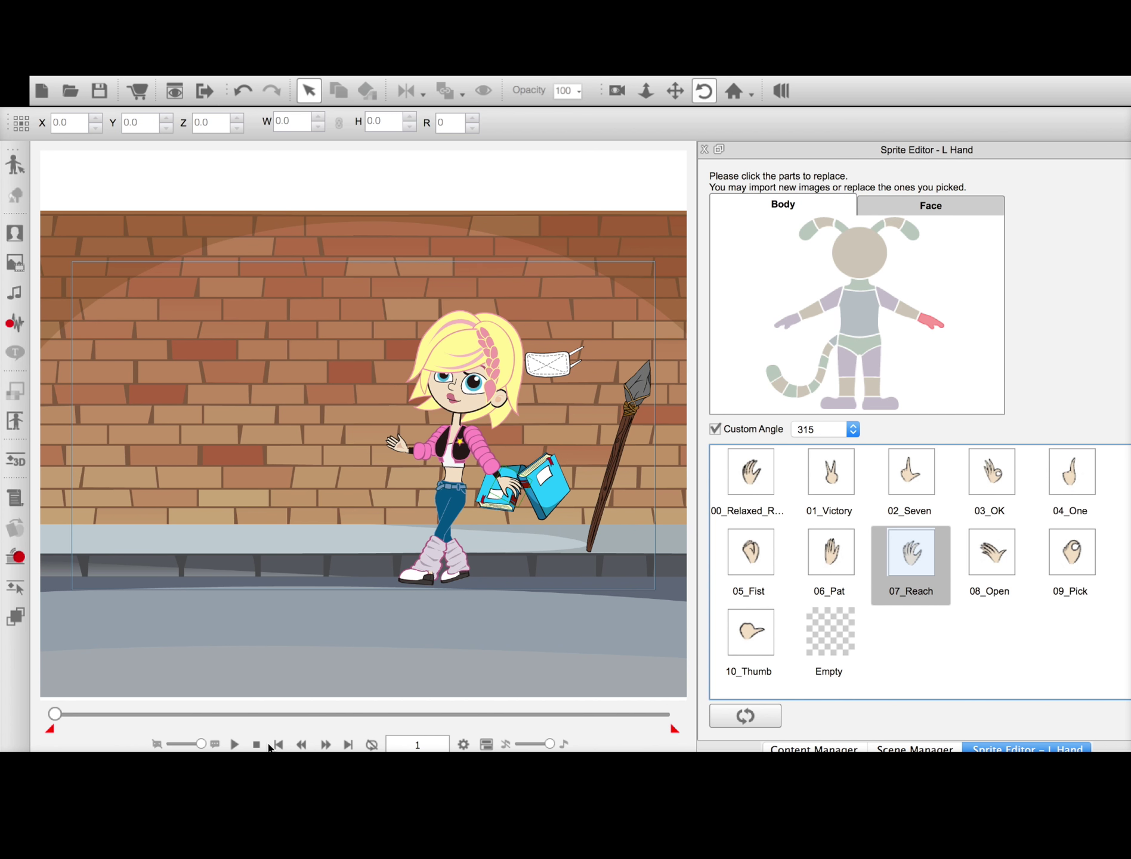
- Preview the animation, stop it, and show the spear's Spear and Empty sprites
left_click(234, 745)
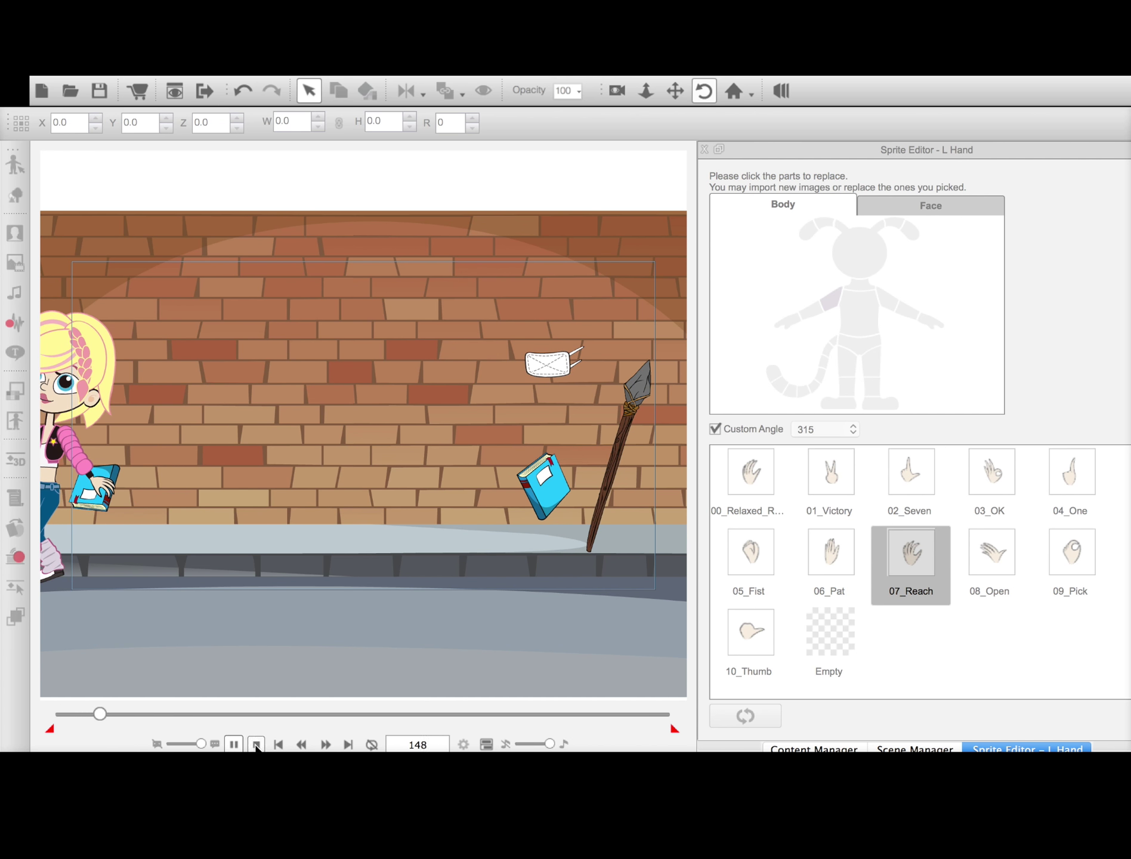
left_click(255, 744)
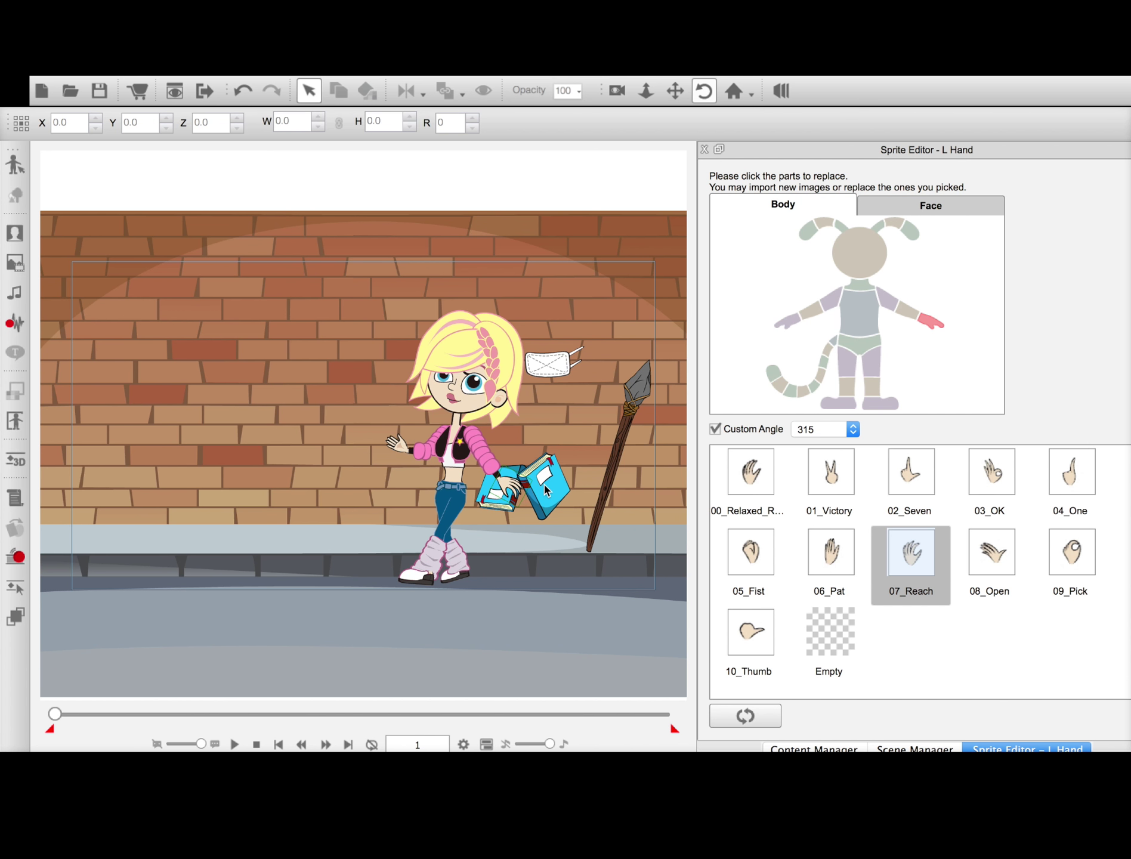
left_click(633, 408)
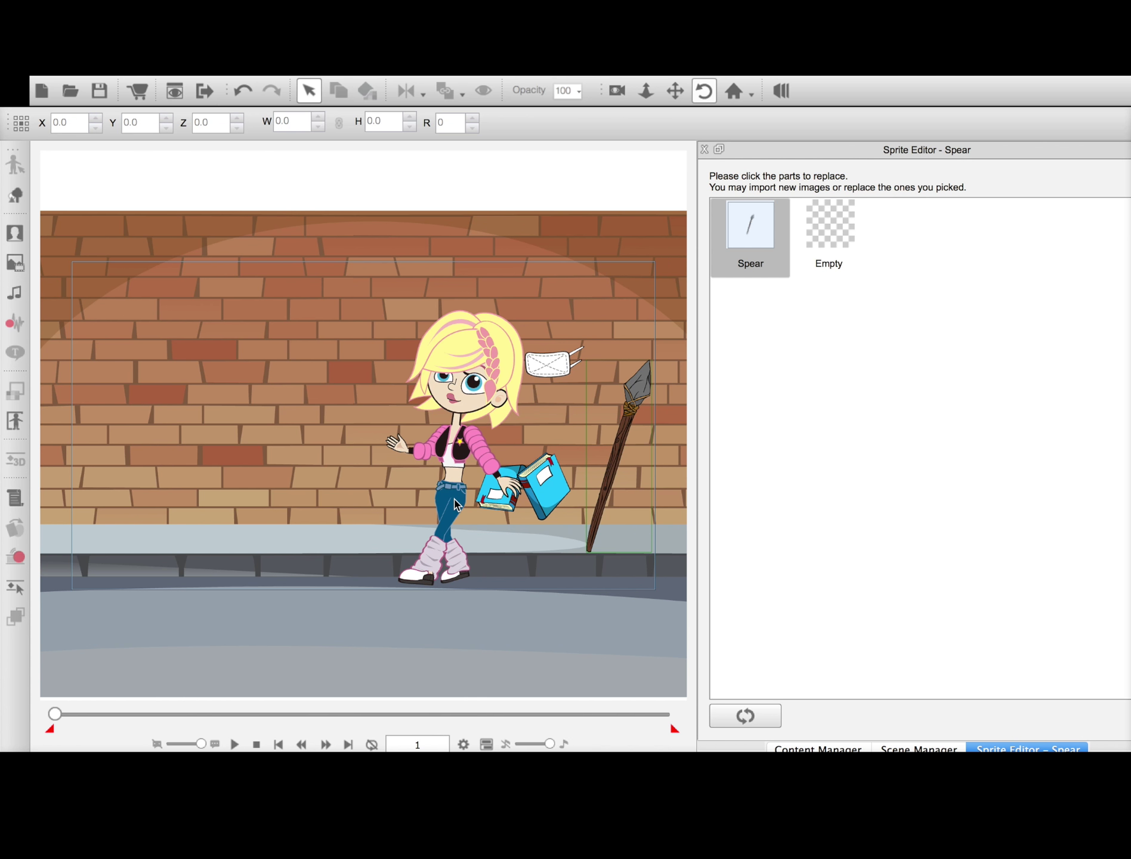
- Using Scene Manager, move the loose blue book2 beside the girl's raised hand
left_click(502, 508)
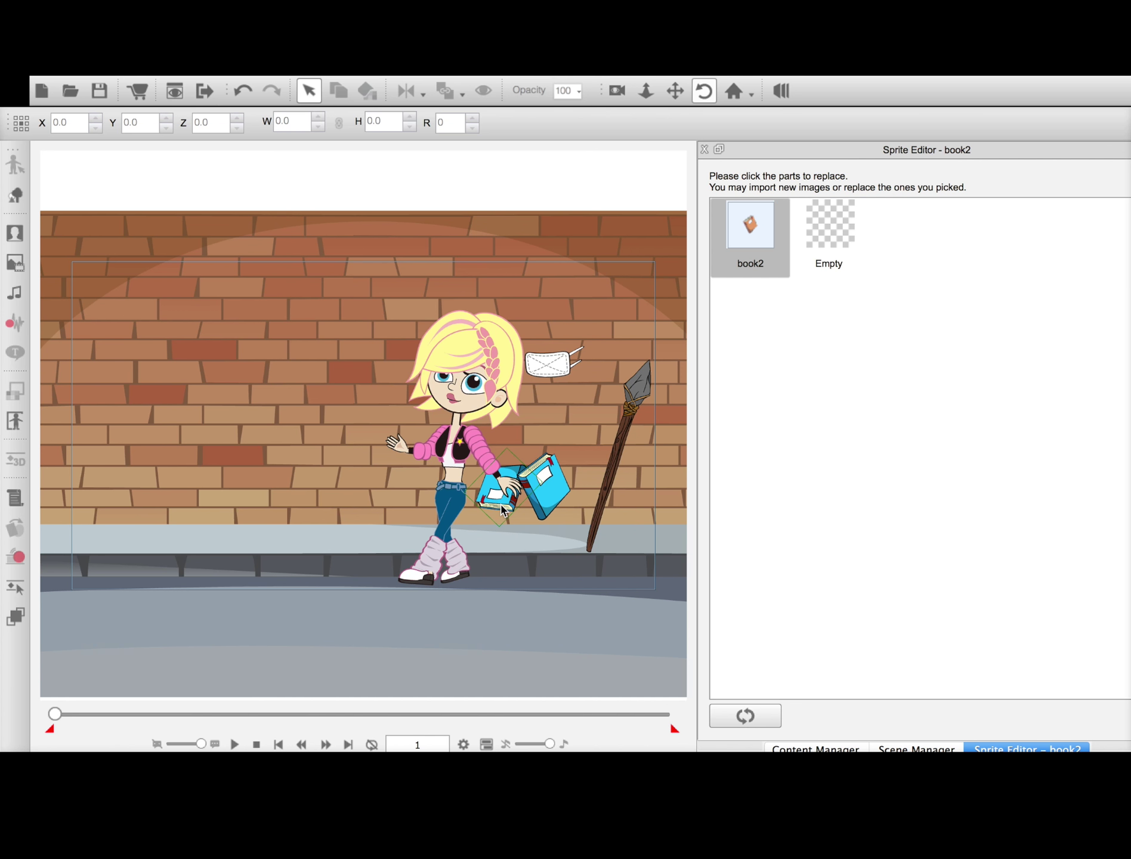
left_click(553, 494)
left_click(704, 149)
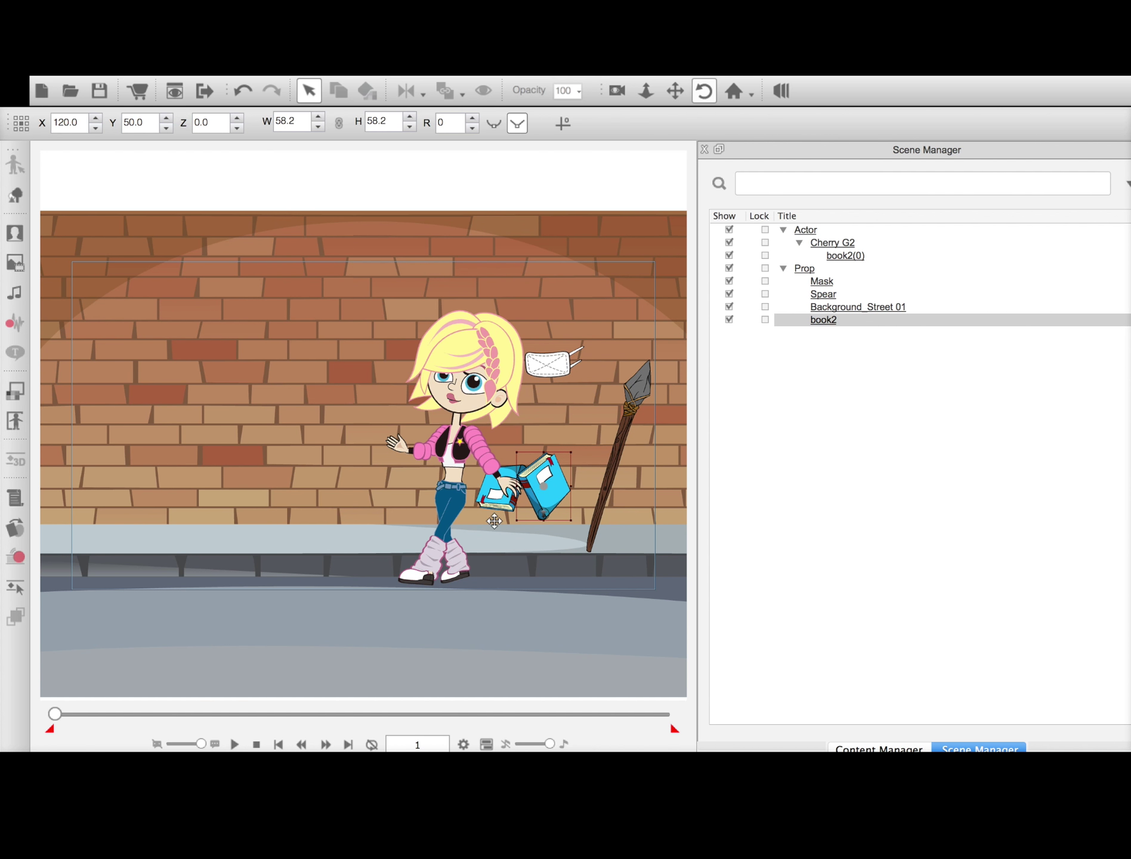
left_click_drag(542, 491, 352, 475)
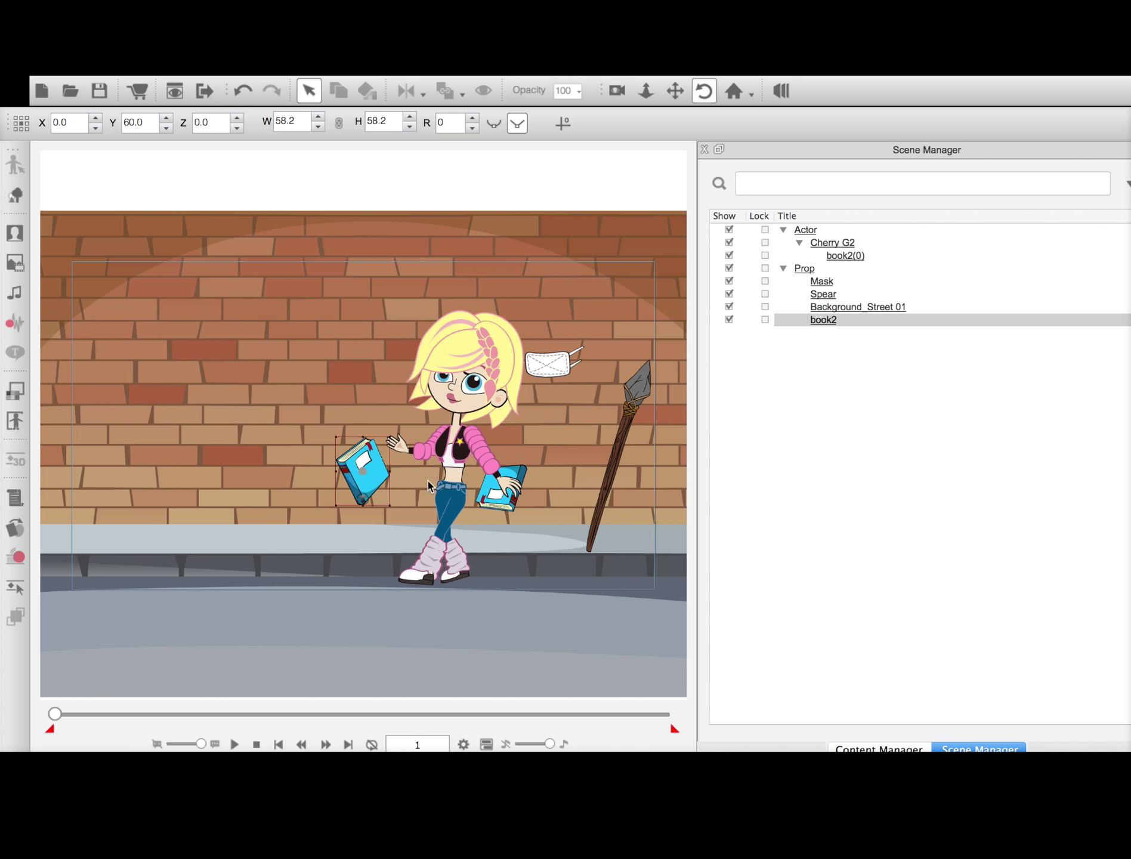
- Set the held book2(0) Opacity to 0 so it is fully transparent
left_click(495, 504)
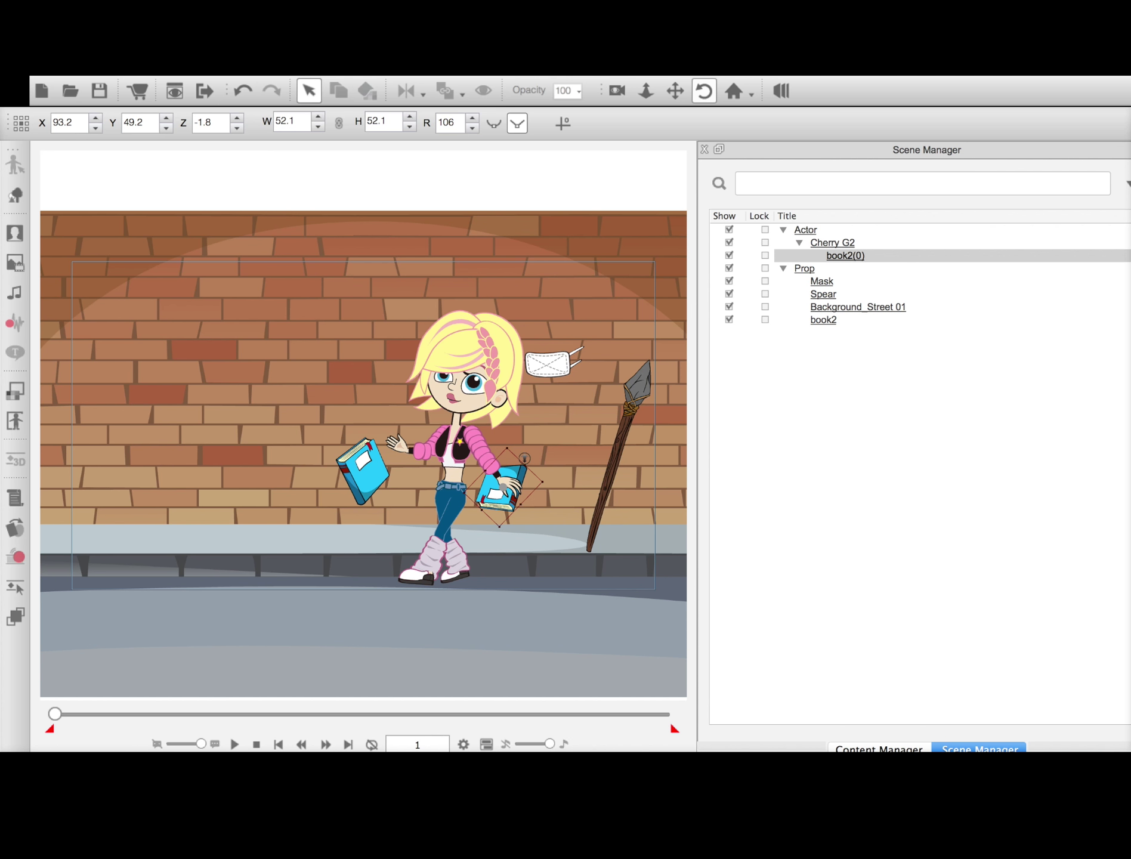
left_click(578, 91)
left_click_drag(581, 111, 538, 111)
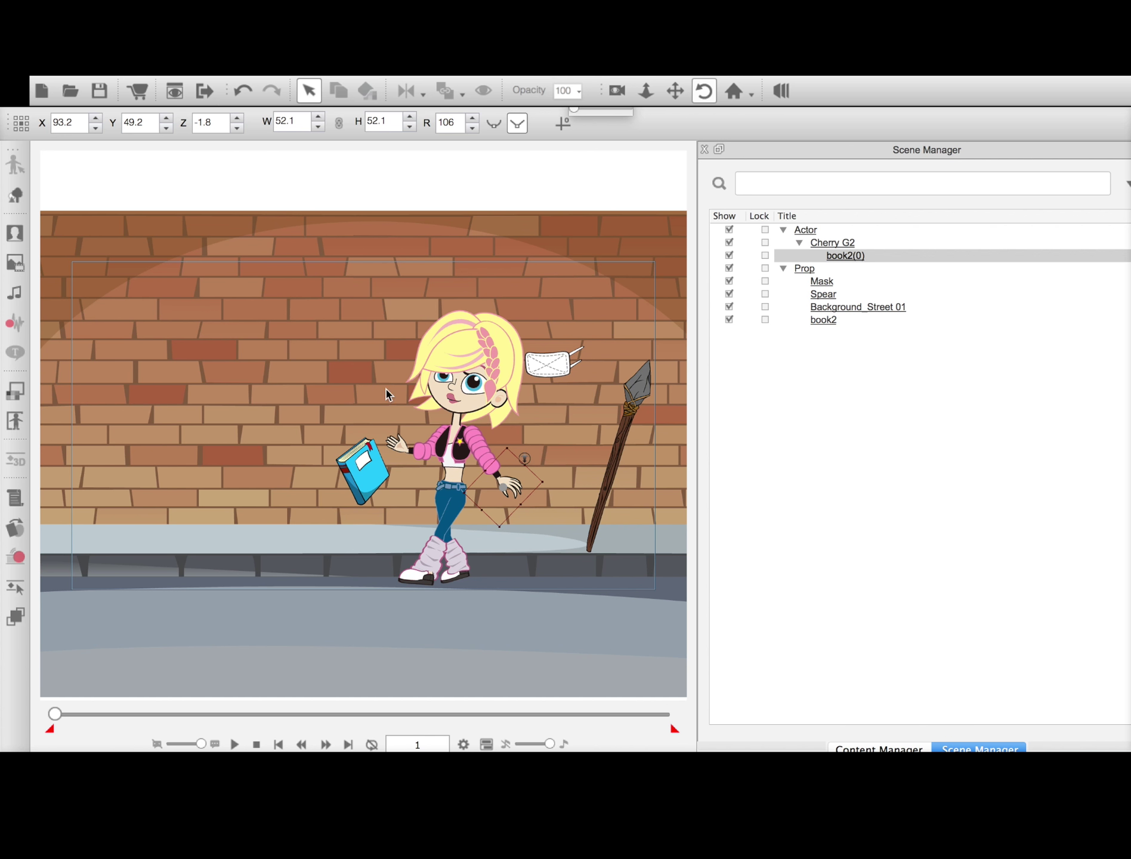
- Test the loose book2's opacity at 0, then restore it to 100
left_click(365, 468)
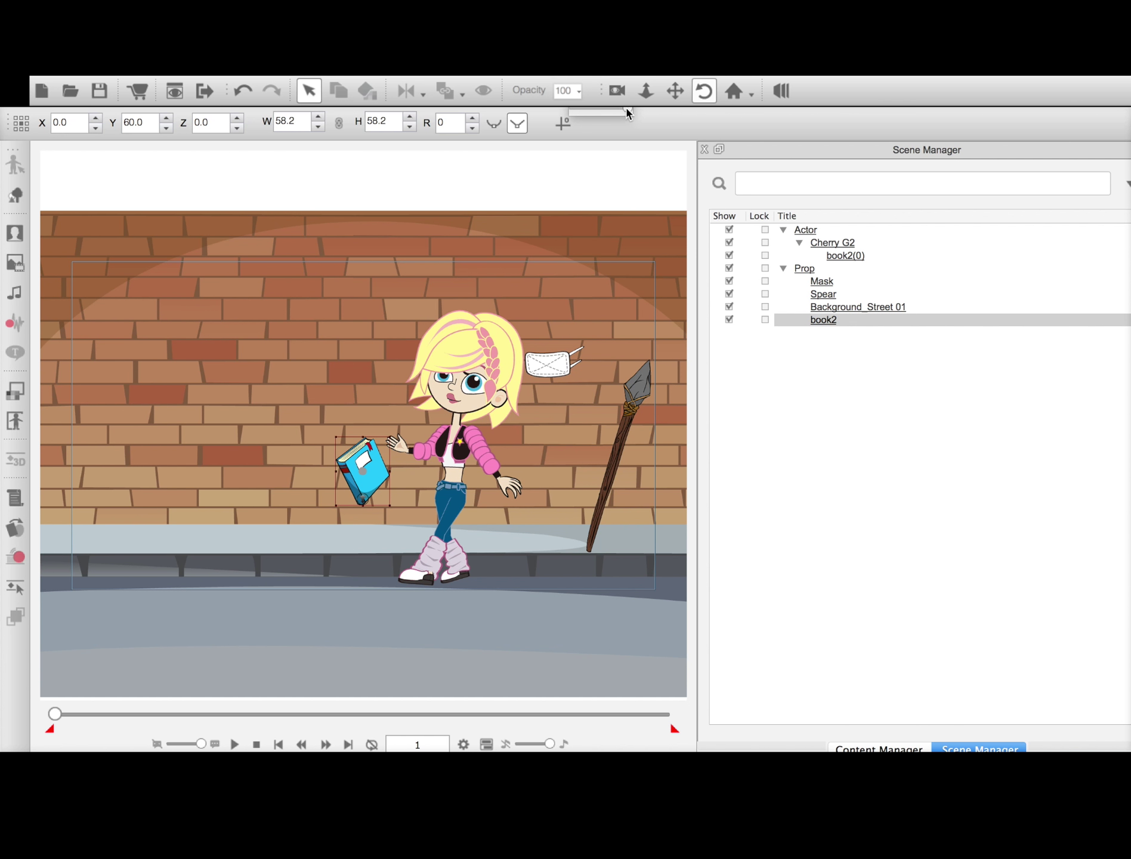
left_click_drag(627, 109, 548, 113)
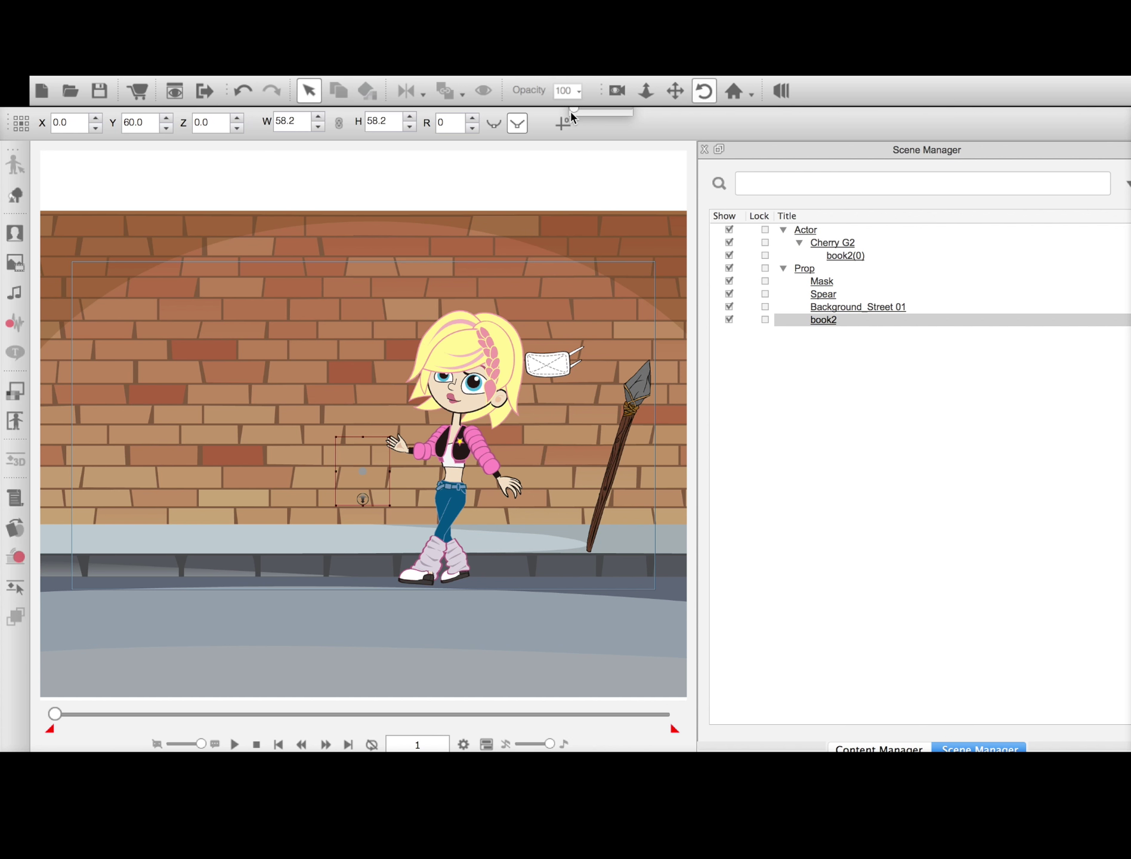
left_click_drag(573, 111, 652, 124)
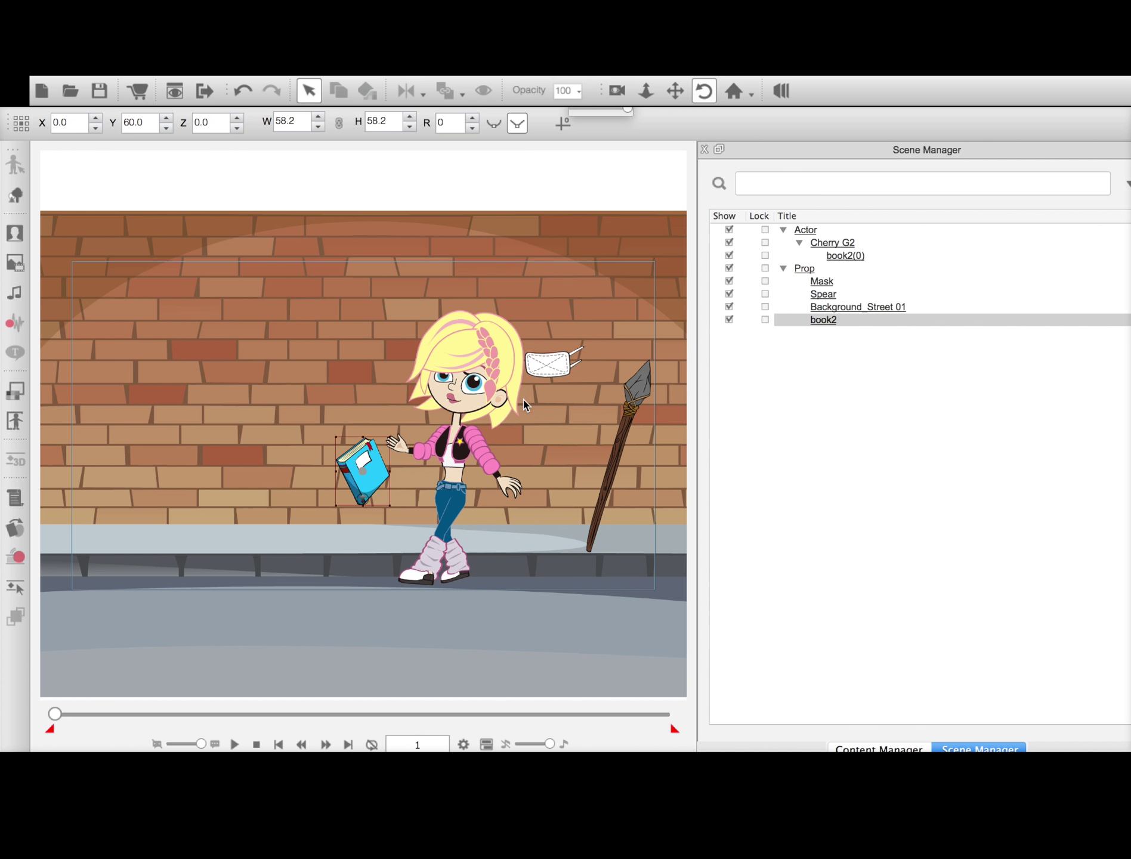
- Drag the Mask prop over the girl's mouth and nose (X 60, Y 100, Z 20.2), then select Cherry G2
left_click(563, 361)
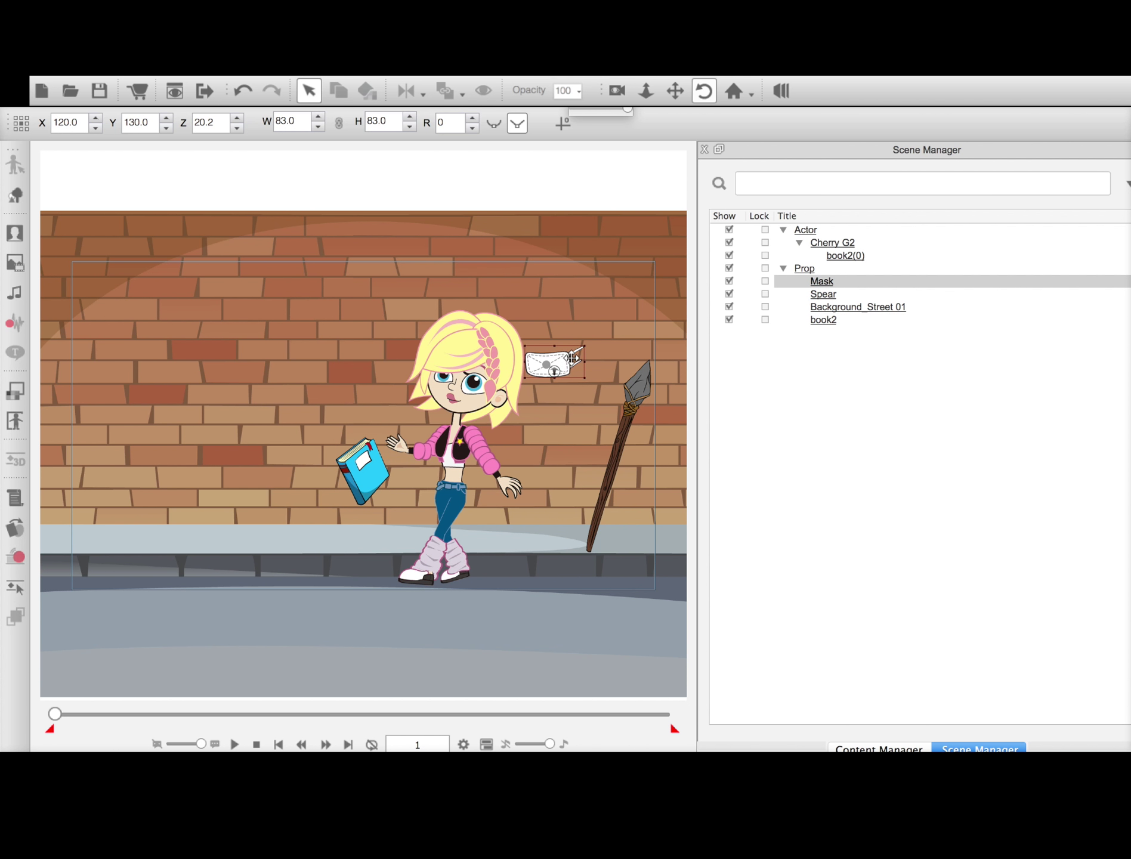
left_click_drag(571, 358, 584, 405)
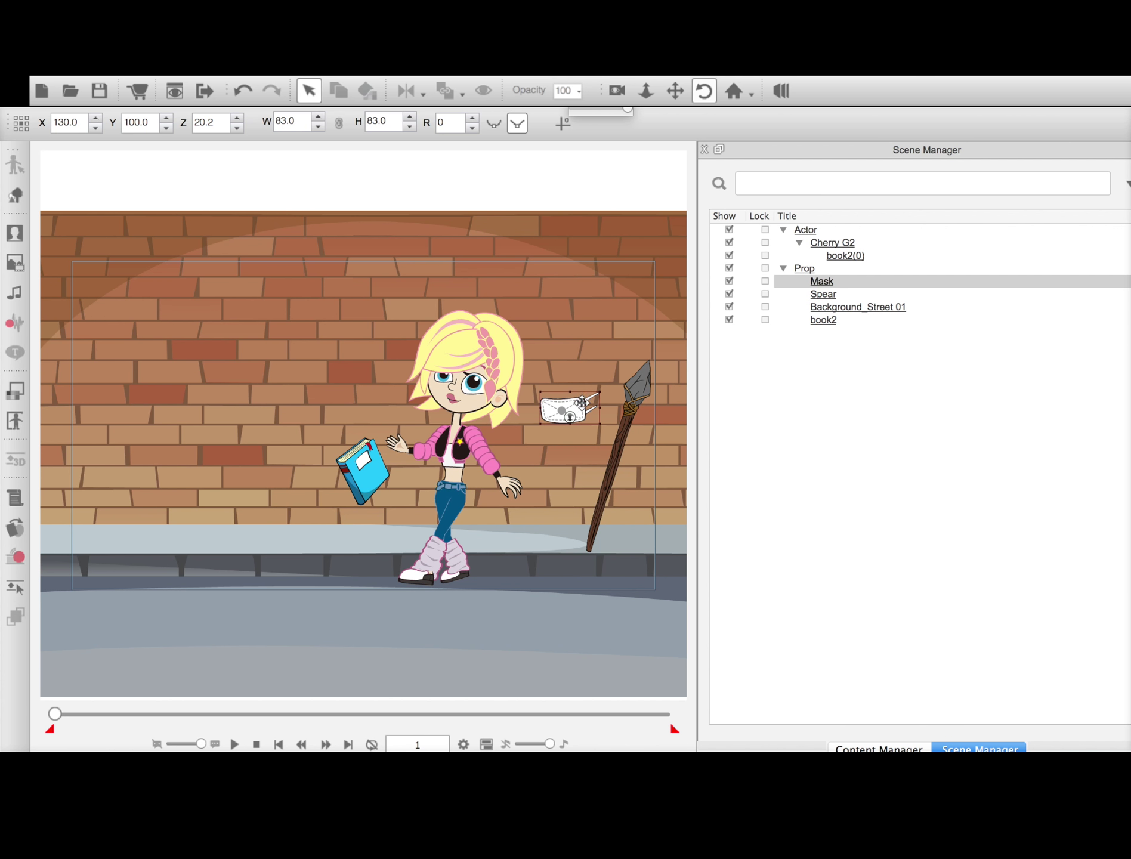
left_click_drag(581, 406, 468, 394)
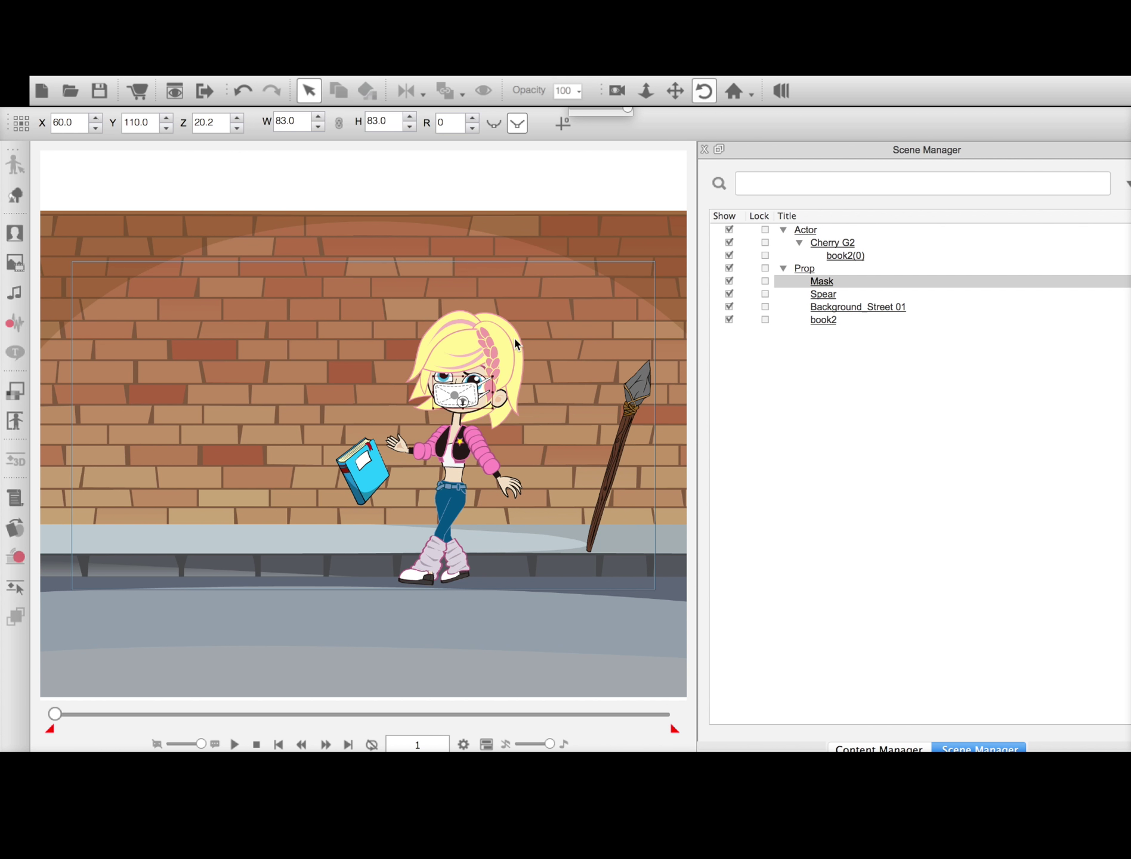
mouse_move(474, 389)
left_mouse_down()
mouse_move(569, 389)
mouse_move(470, 391)
left_mouse_up()
mouse_move(439, 395)
left_mouse_down()
mouse_move(477, 410)
mouse_move(450, 403)
mouse_move(462, 420)
mouse_move(441, 405)
mouse_move(474, 415)
mouse_move(439, 406)
left_mouse_up()
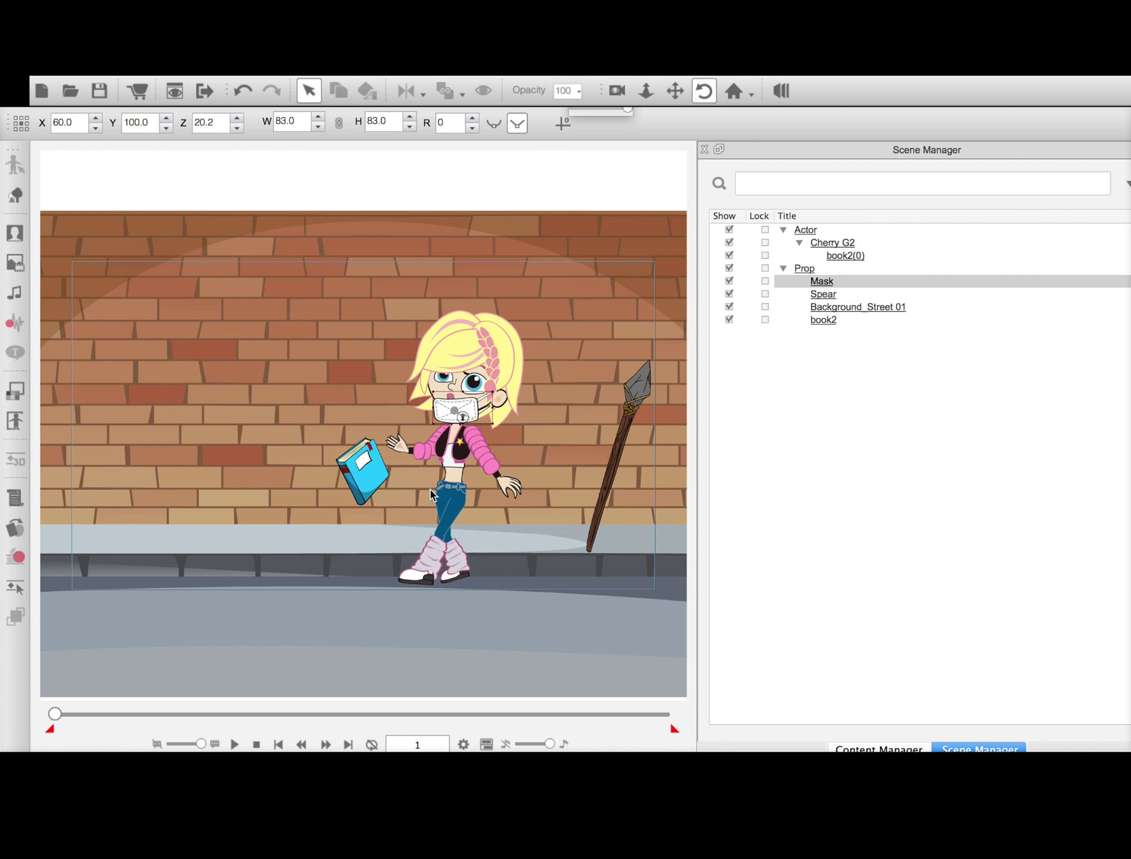
left_click(457, 485)
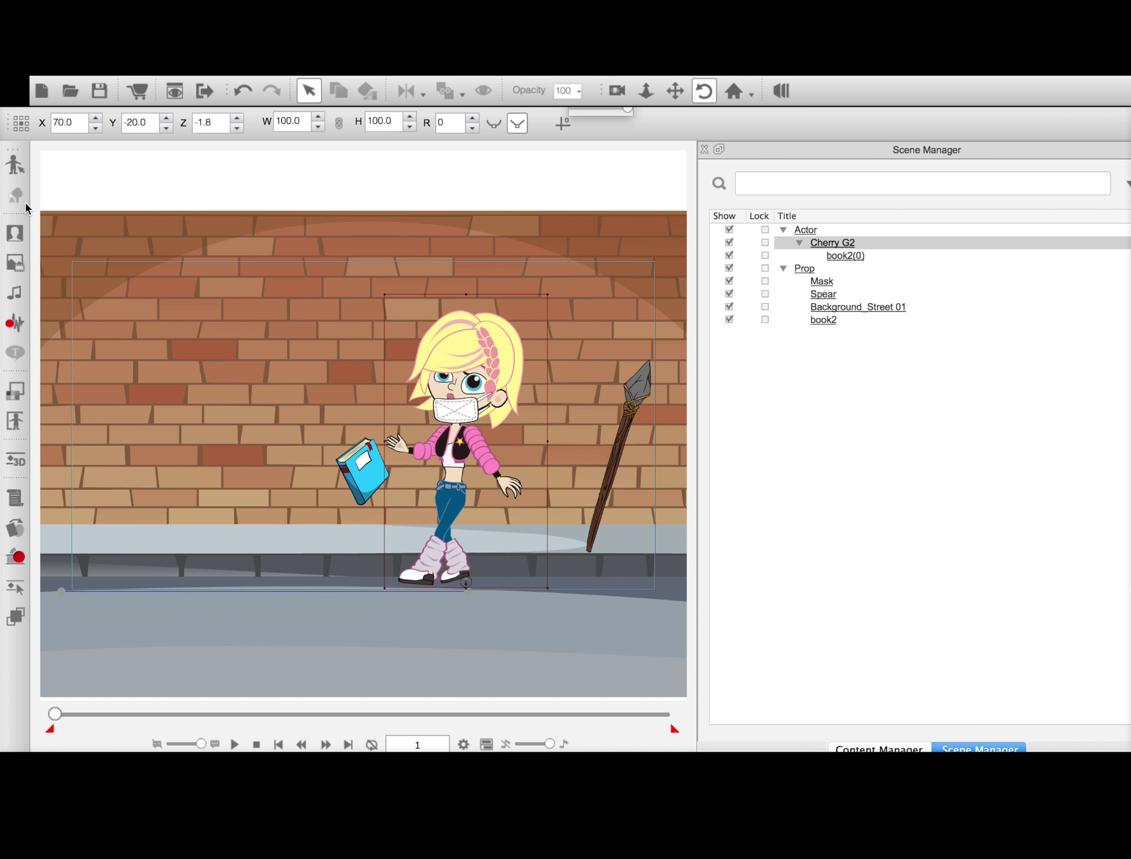
- In Character Composer, delete the blue book from the girl's hand
left_click(16, 164)
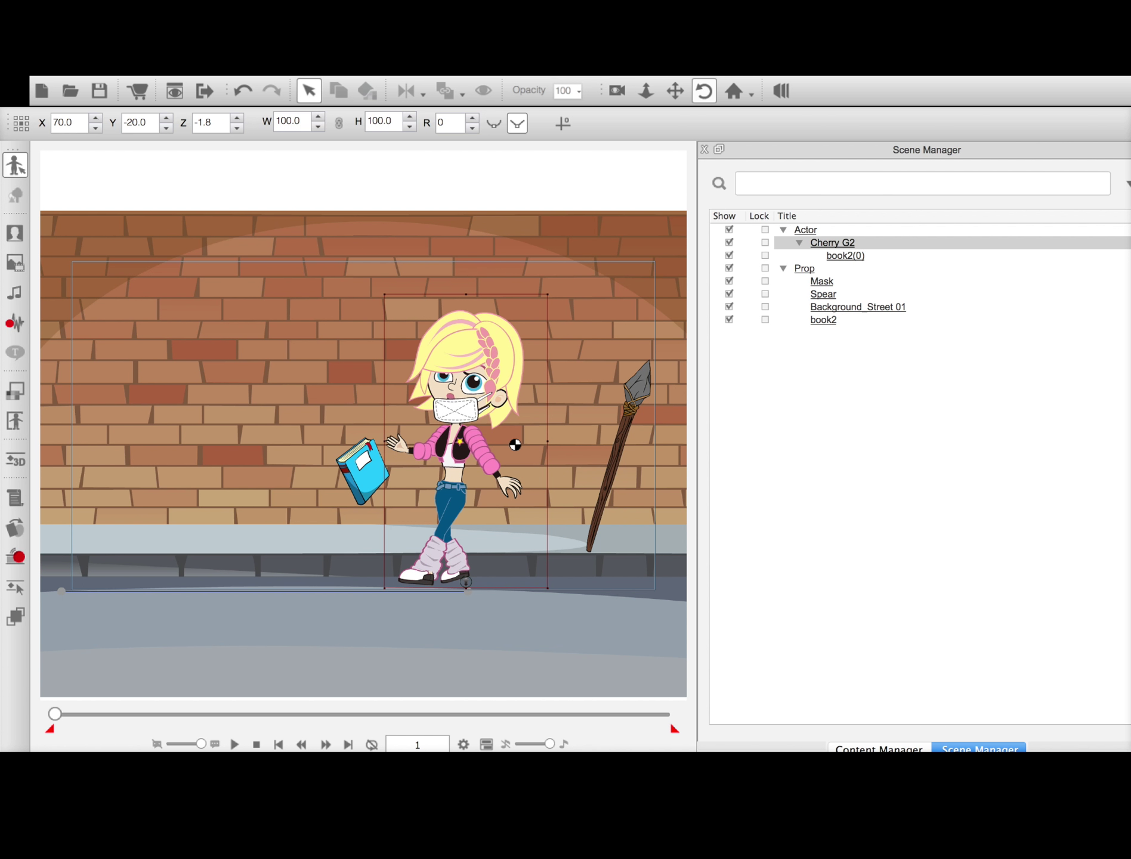
left_click(515, 444)
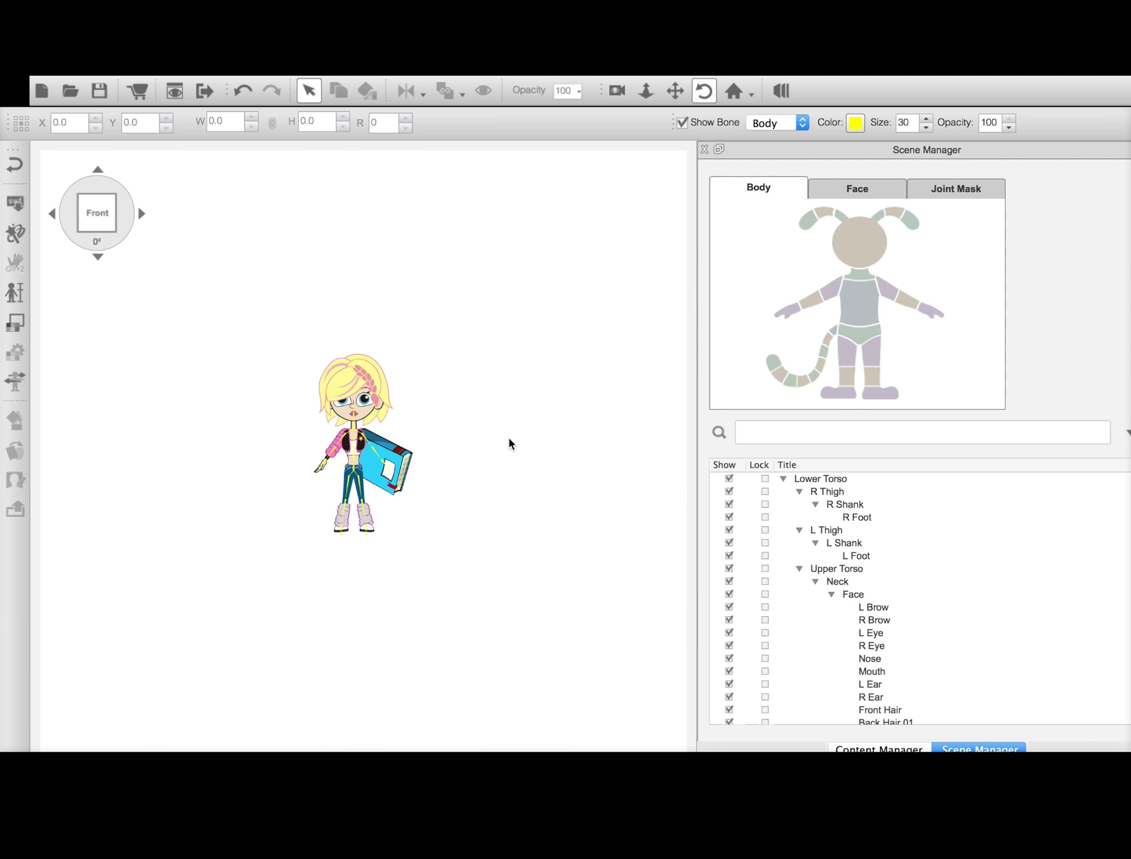
left_click(395, 463)
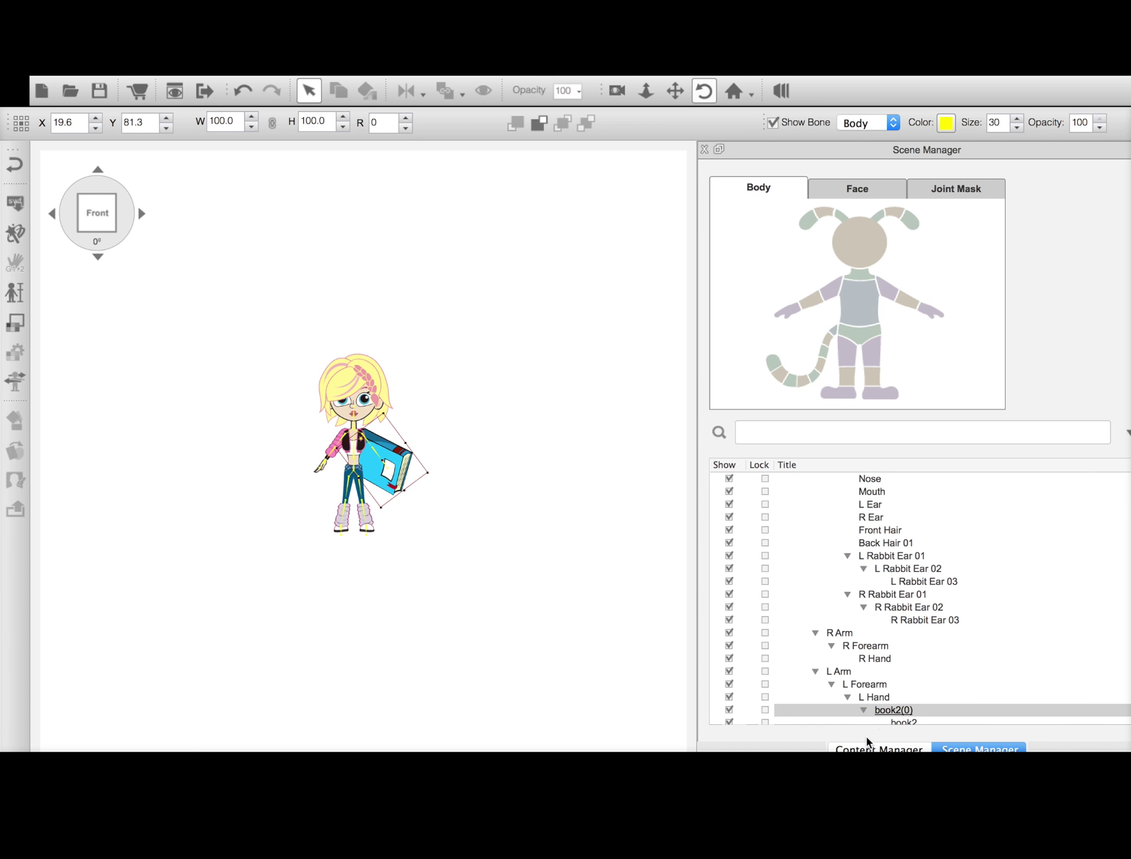
left_click(866, 747)
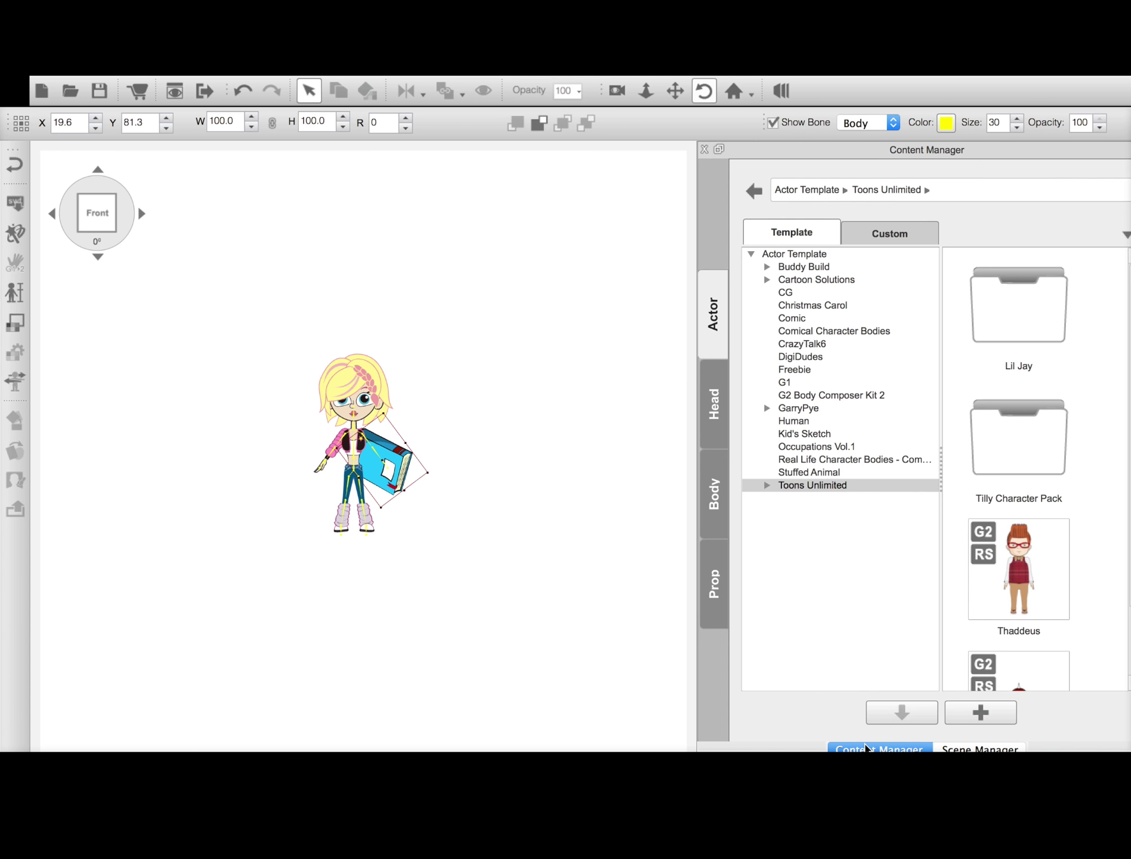
left_click(719, 578)
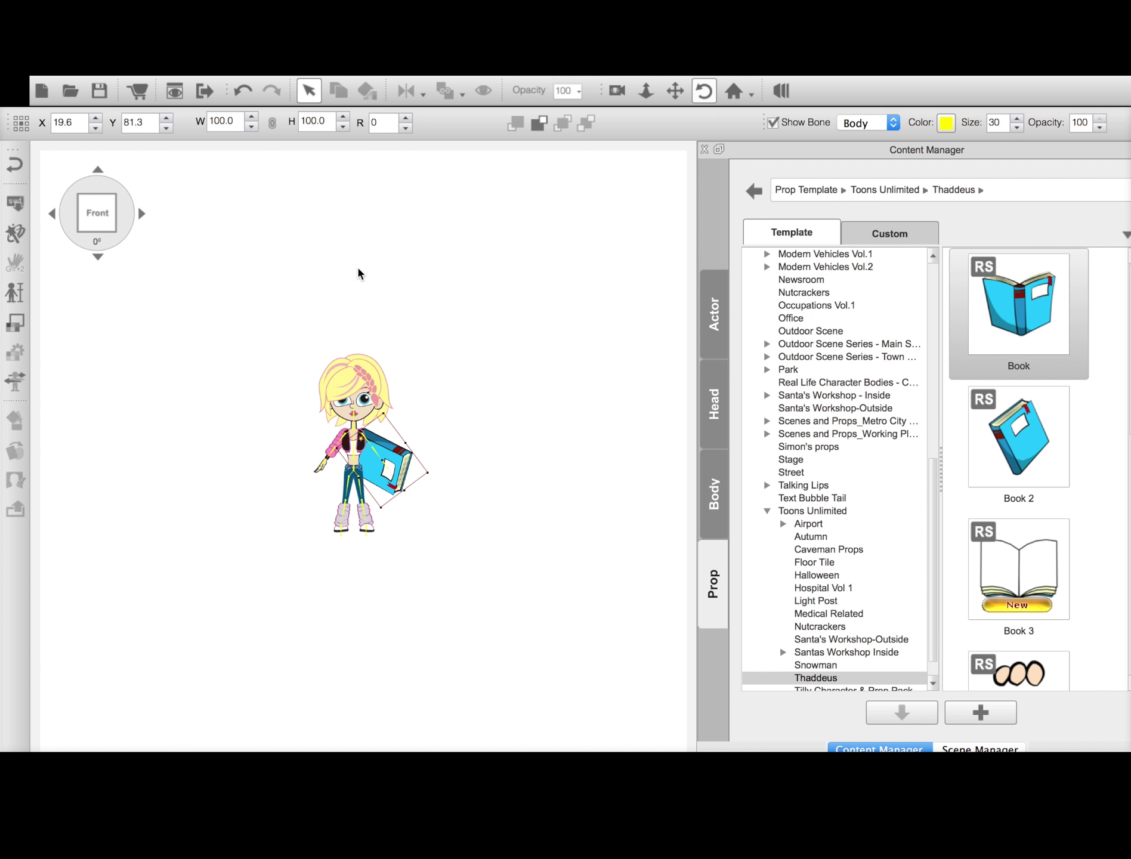
left_click_drag(389, 477, 472, 461)
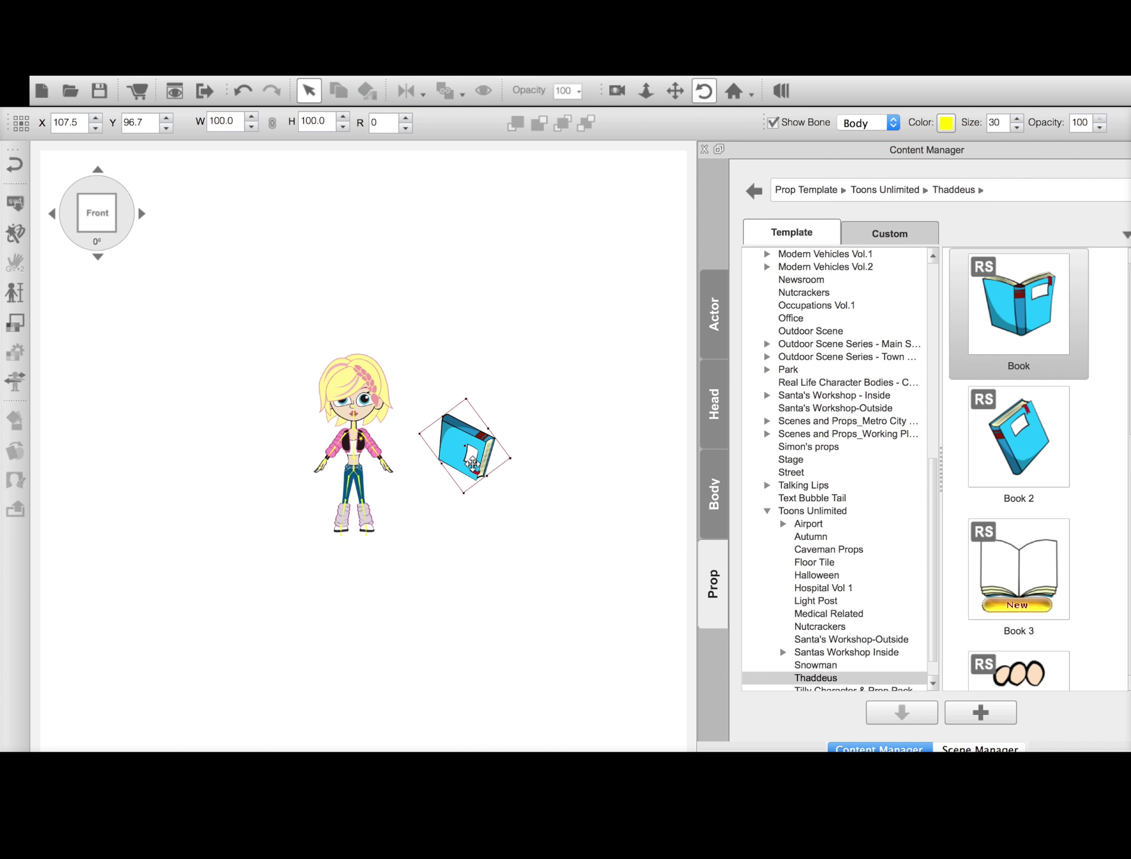
key("Delete")
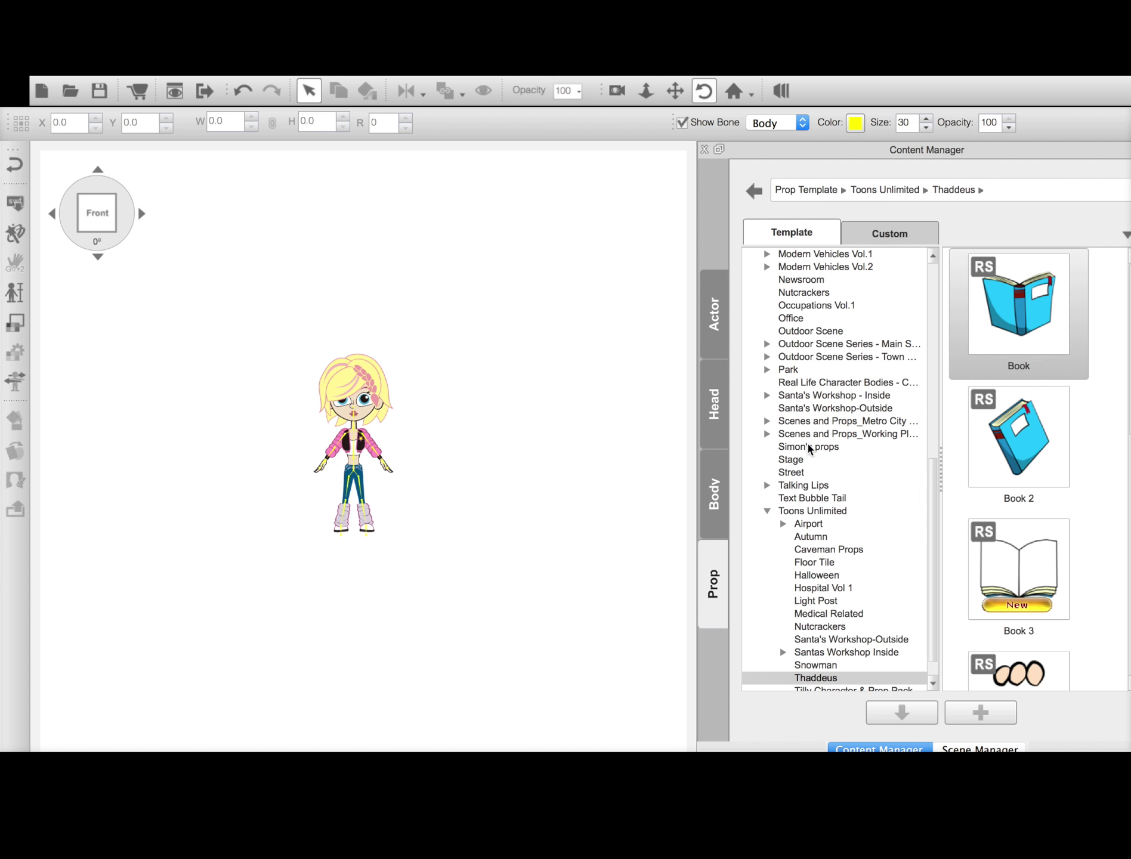
- Attach Toons Unlimited > Thaddeus > Book 3 to her hand and return to the stage
left_click(1019, 562)
left_click_drag(1019, 562, 344, 457)
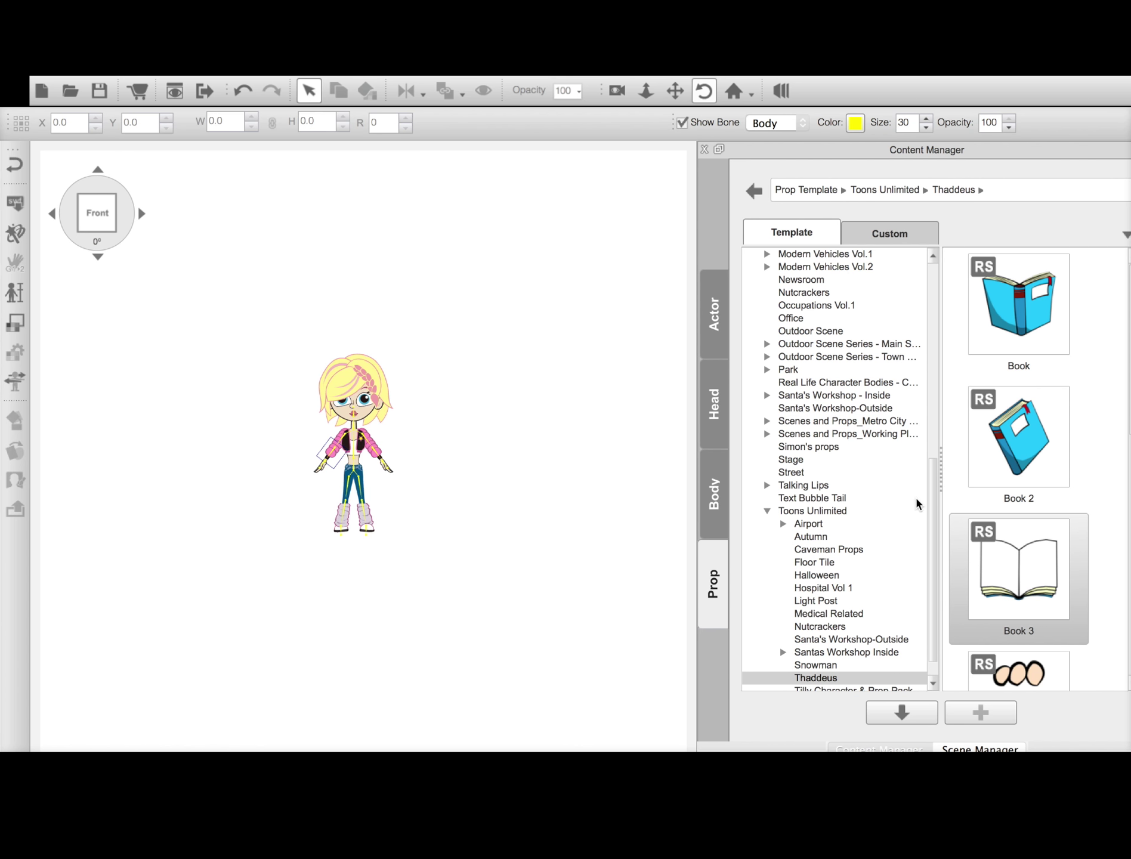
left_click_drag(1018, 566, 965, 529)
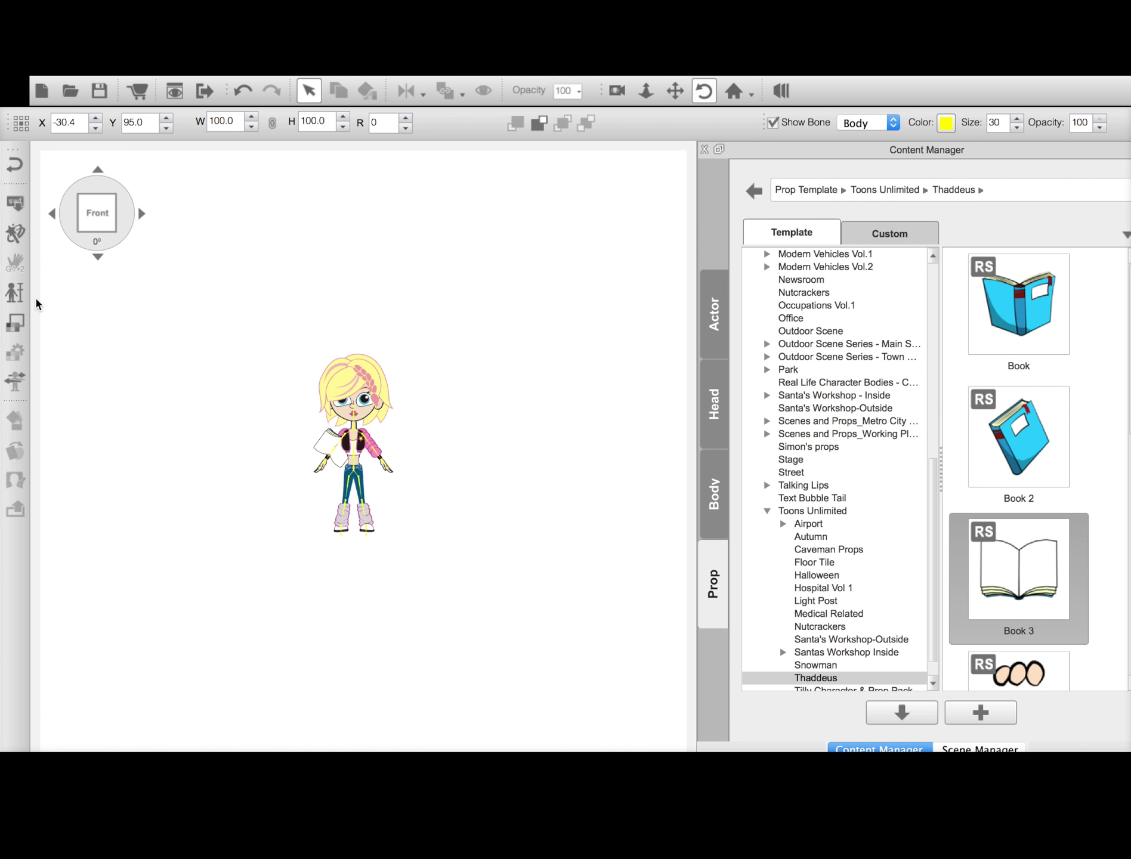
left_click(17, 169)
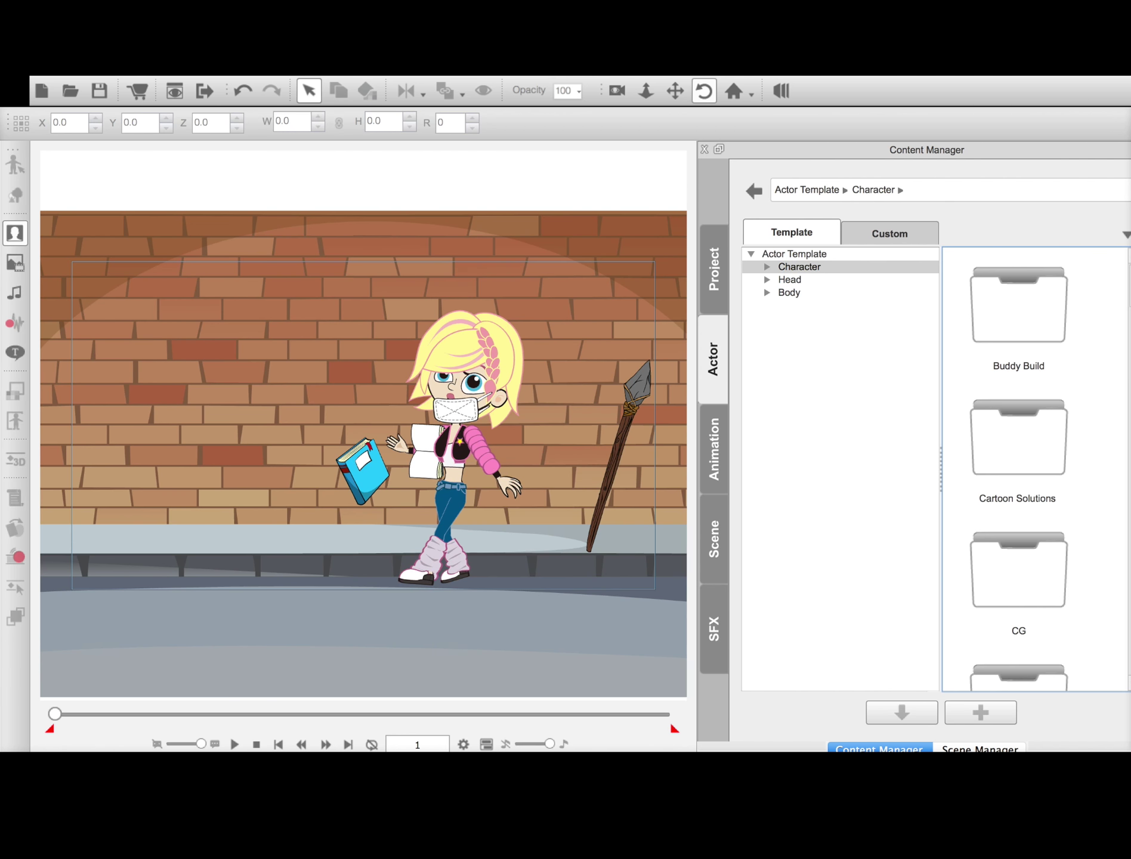